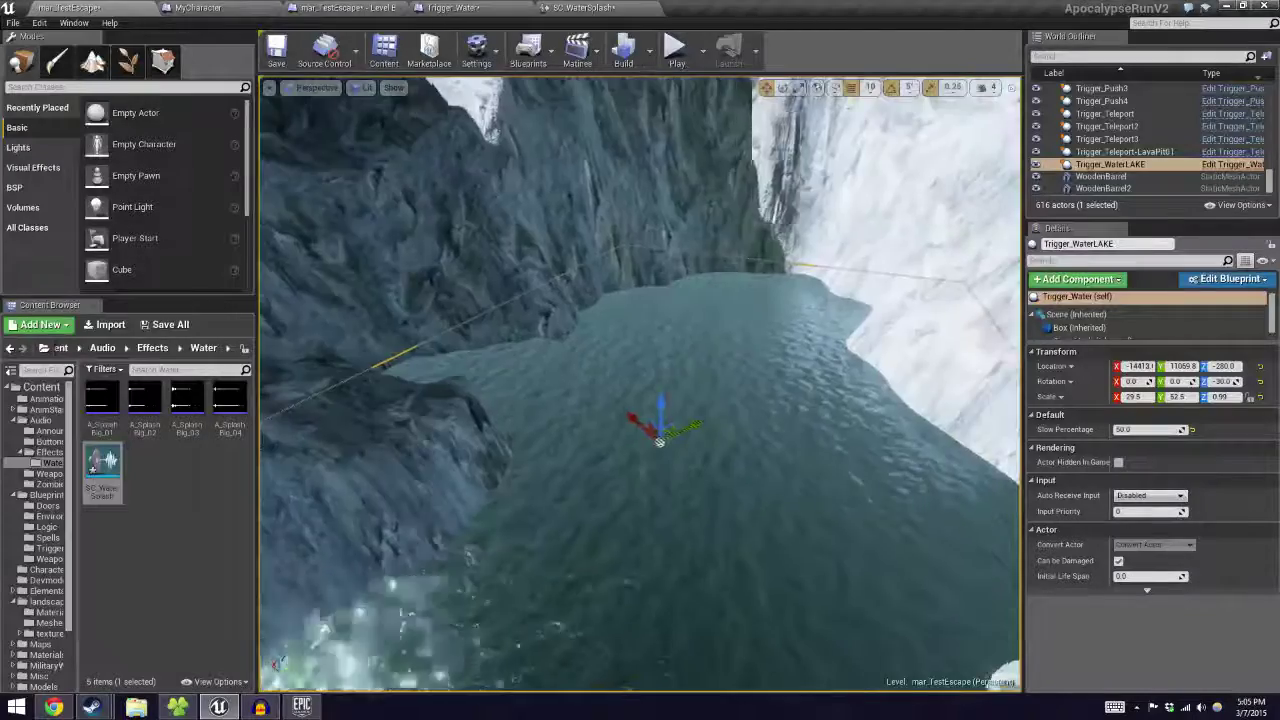
Step: Switch to the Epic Games Launcher and view the Water Planes sample in the Learn section
mouse_move(660, 372)
right_mouse_down()
mouse_move(630, 390)
mouse_move(700, 420)
mouse_move(625, 410)
mouse_move(652, 395)
right_mouse_up()
left_click(301, 706)
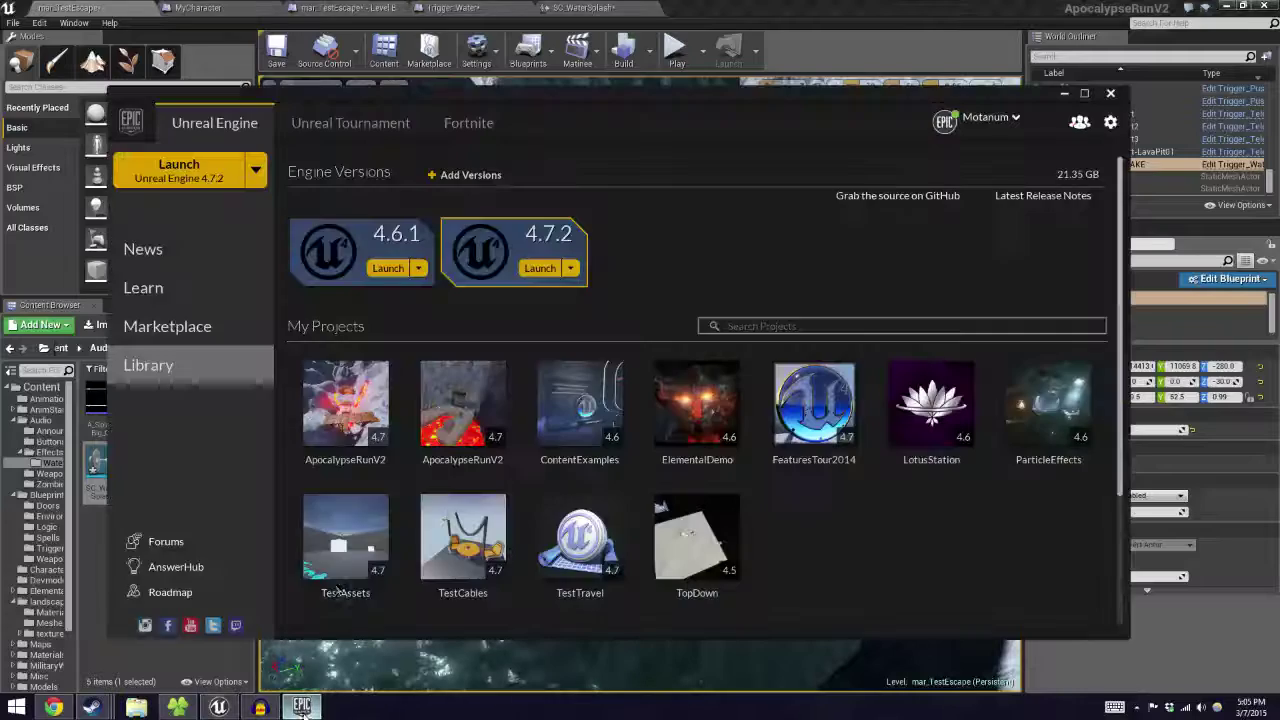
left_click(143, 288)
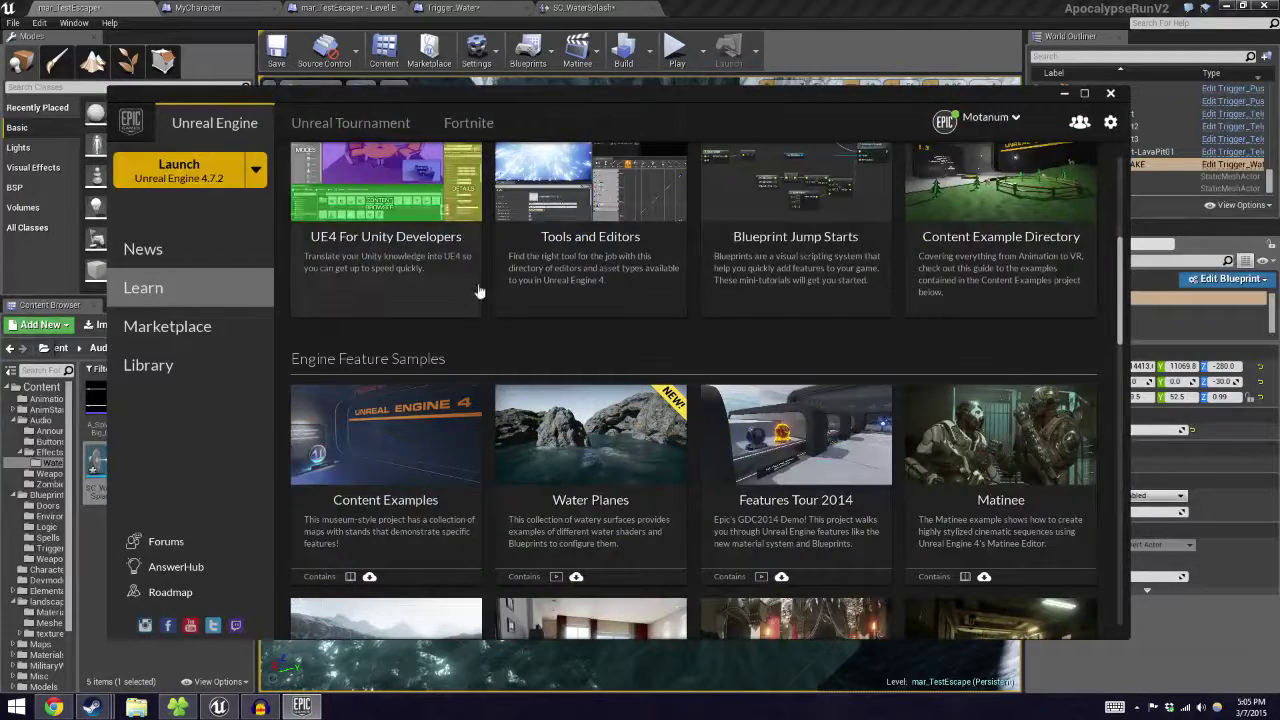
scroll(450, 300, "down", 3)
left_click(565, 258)
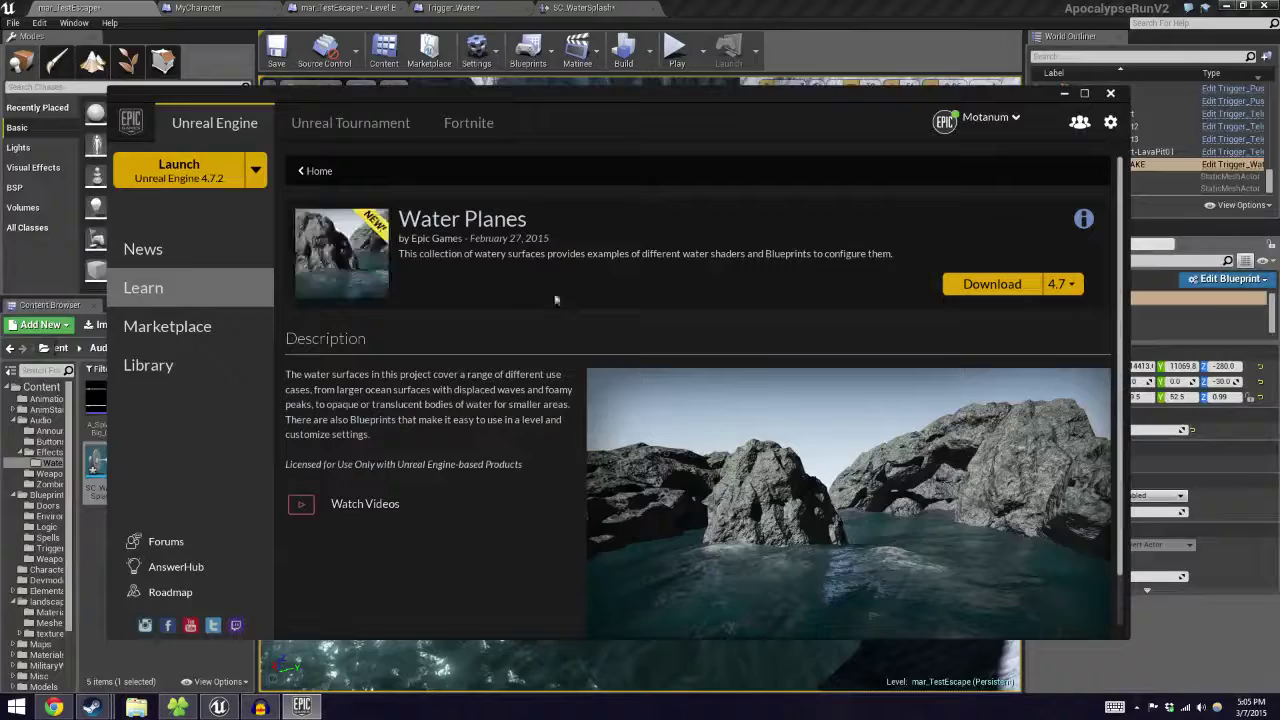
Step: Return to the Unreal level and inspect the Trigger_WaterLAKE volume around the lake from several angles
left_click(122, 6)
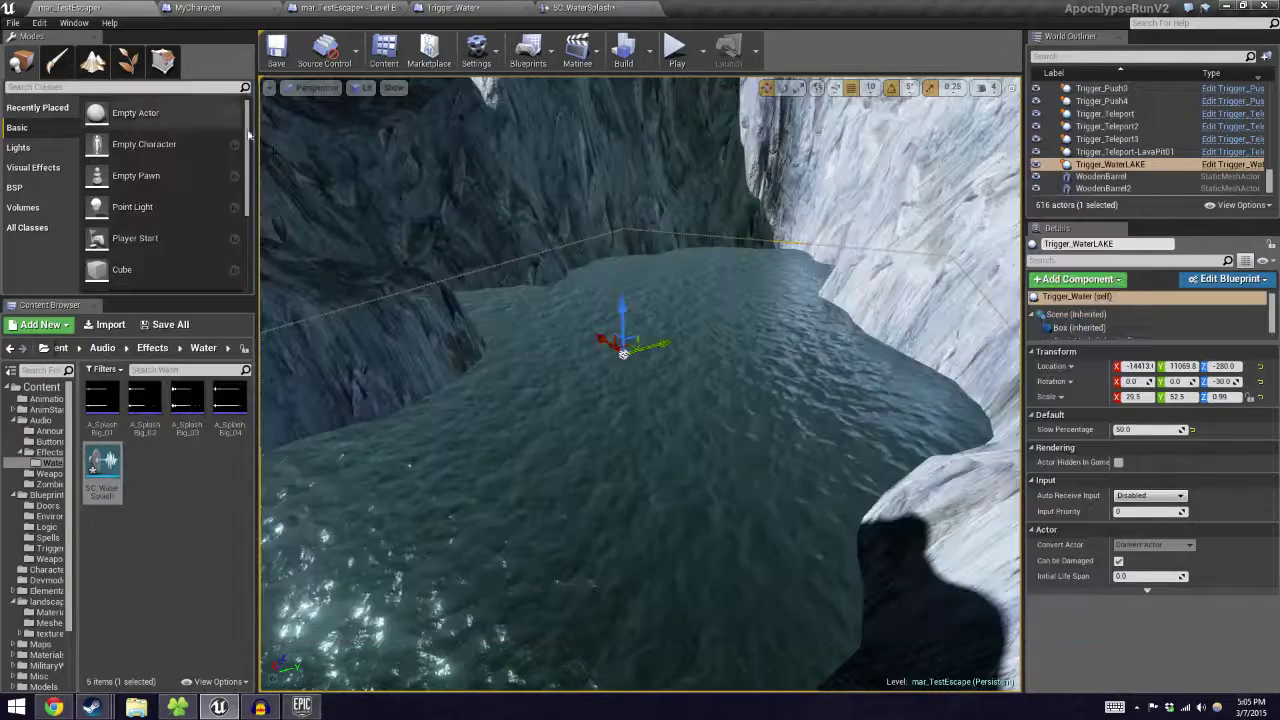
right_click_drag(454, 276, 720, 330)
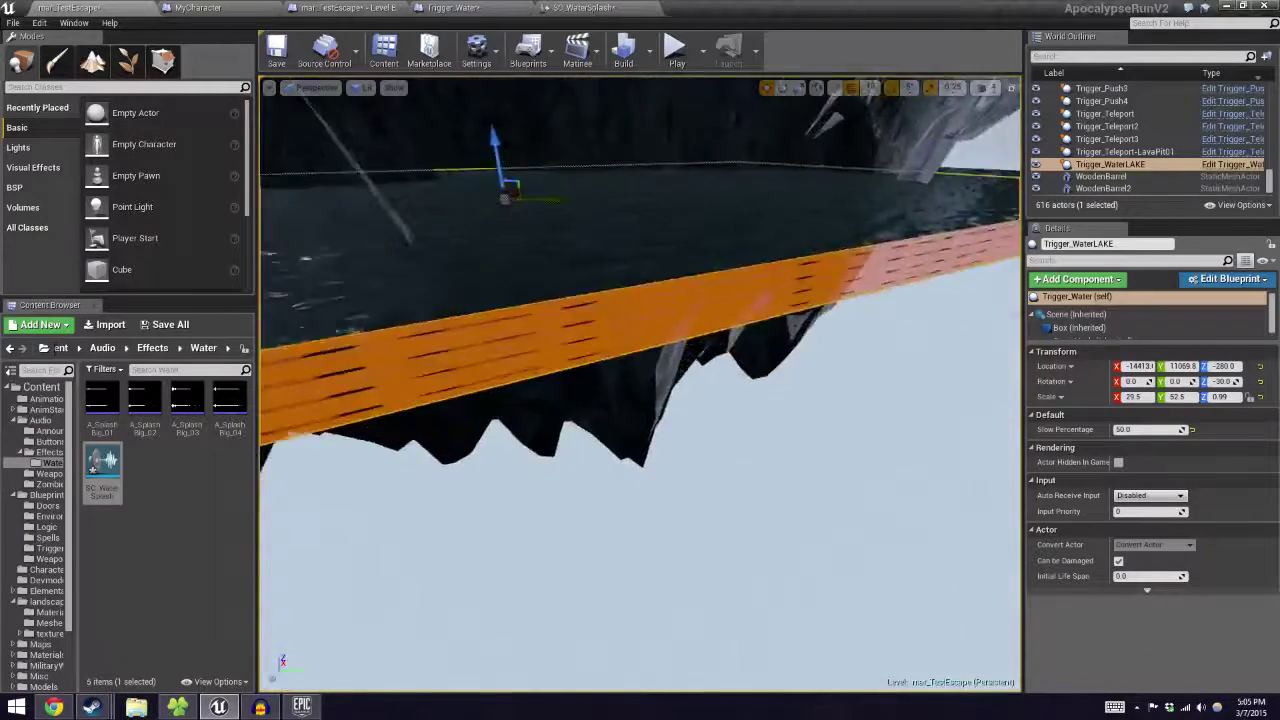
right_click_drag(623, 377, 575, 330)
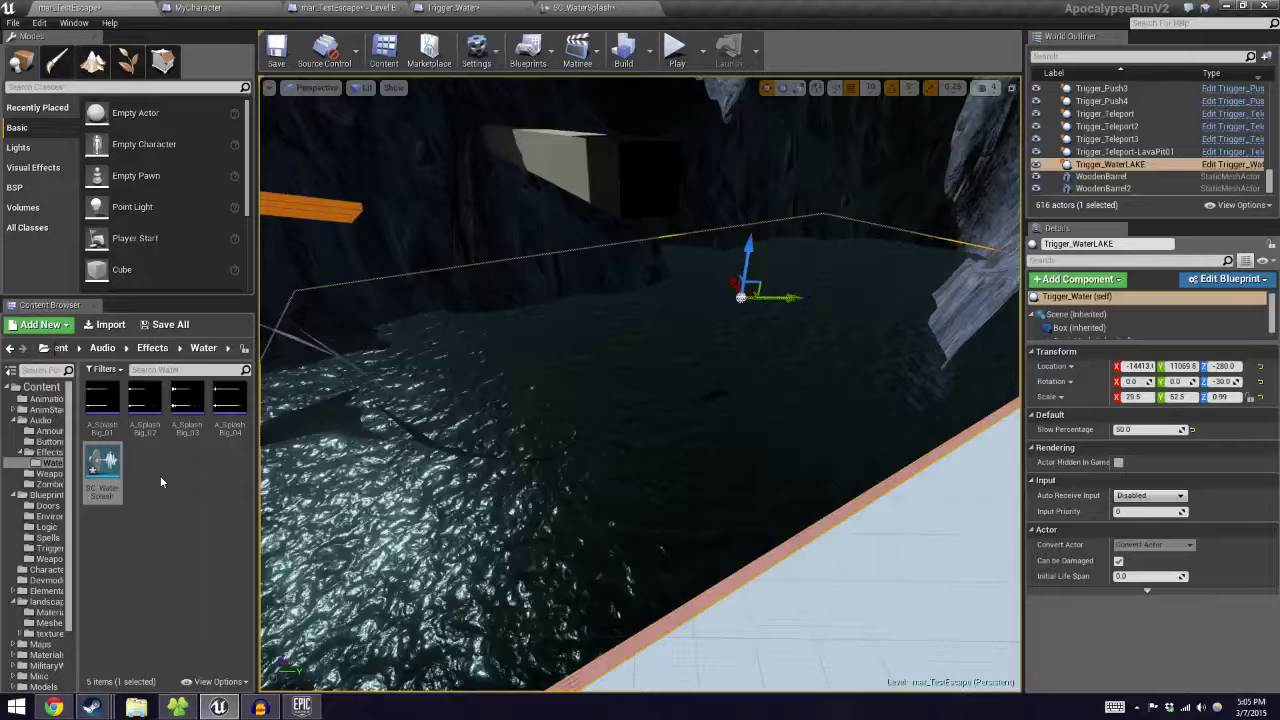
Step: View the Large Splashes.wav page in Chrome, and the separated splash tracks and audio export options in Audacity
left_click(53, 707)
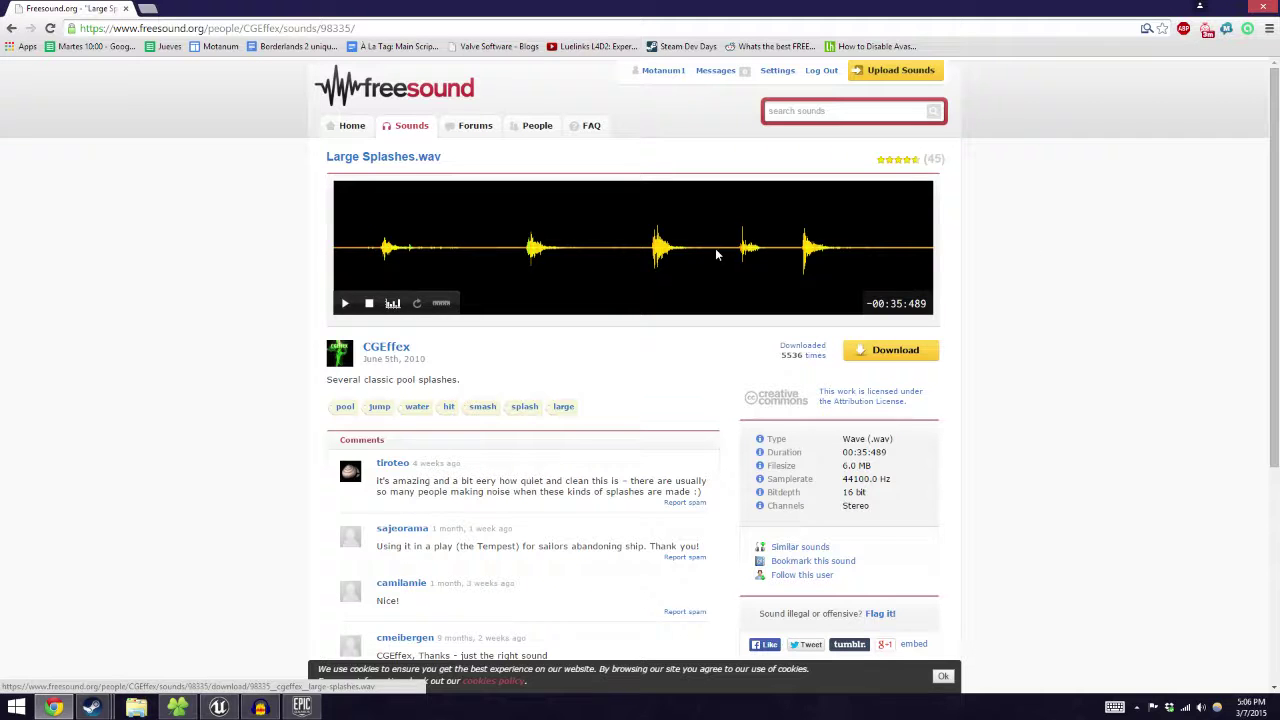
left_click(262, 708)
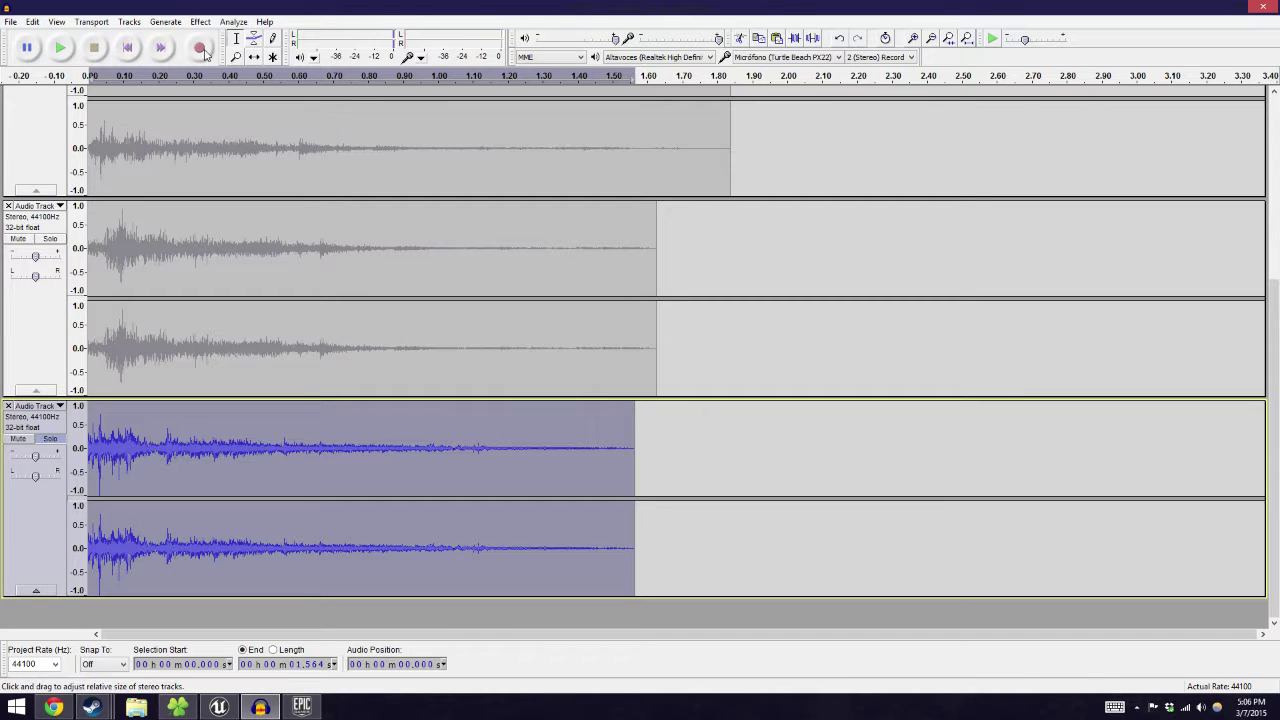
left_click(11, 22)
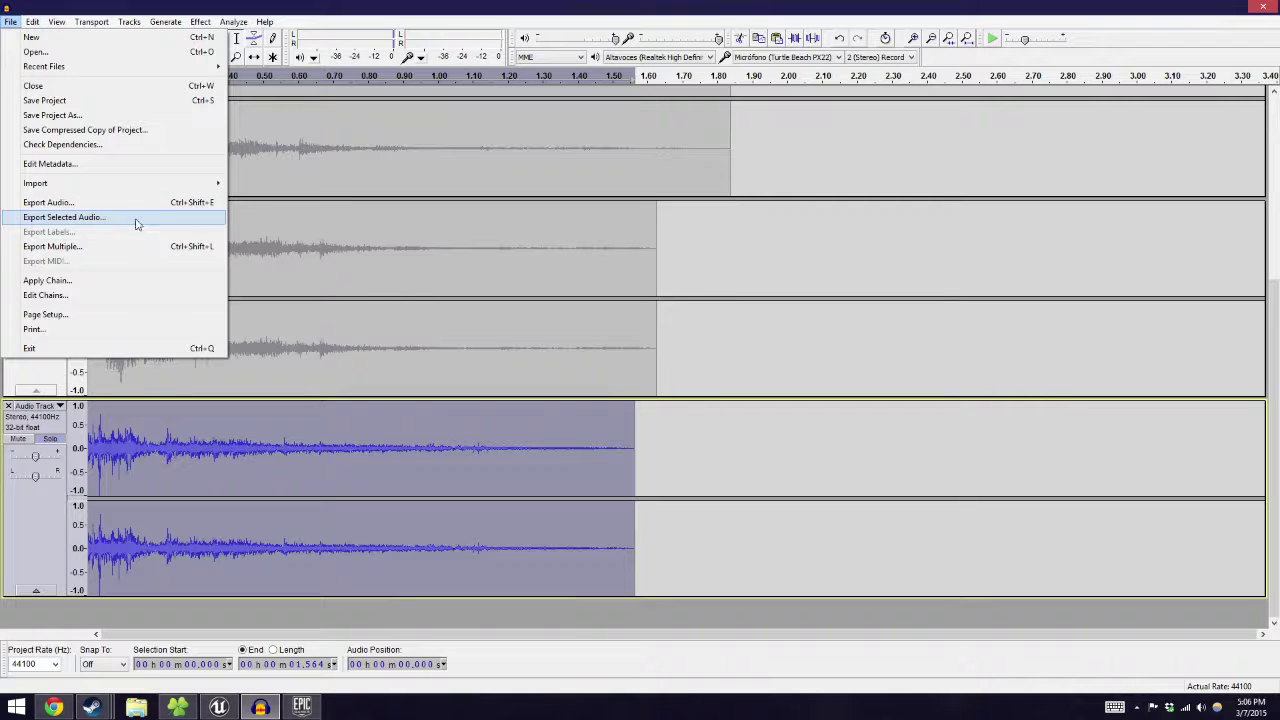
left_click(412, 472)
Step: Switch to the file manager and view the A_SplashBig audio files in the Water folder
left_click(178, 707)
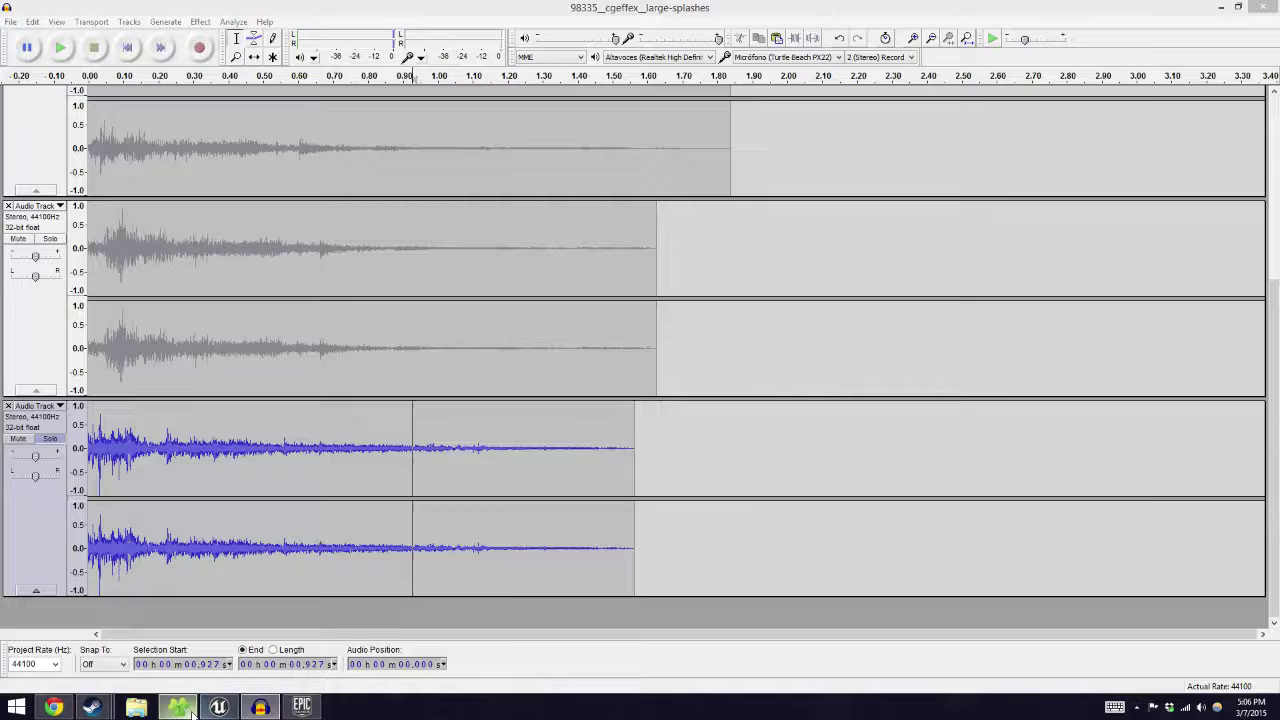
left_click(601, 86)
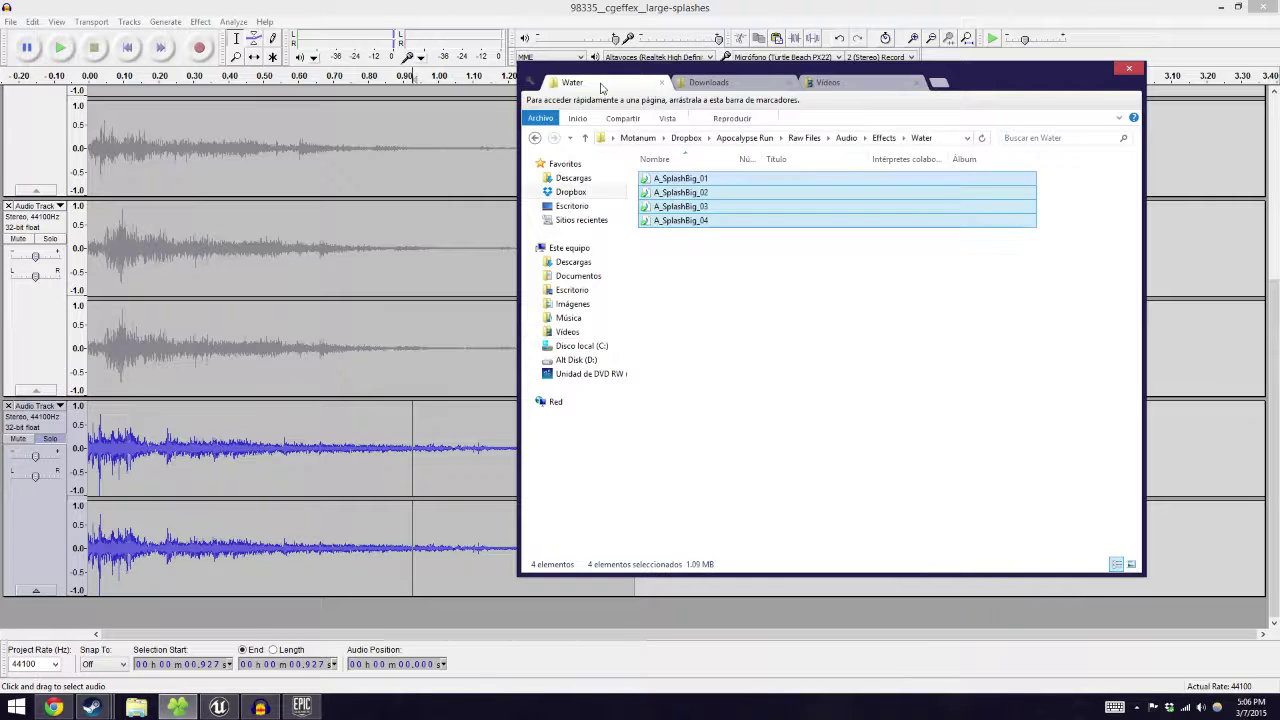
left_click(729, 360)
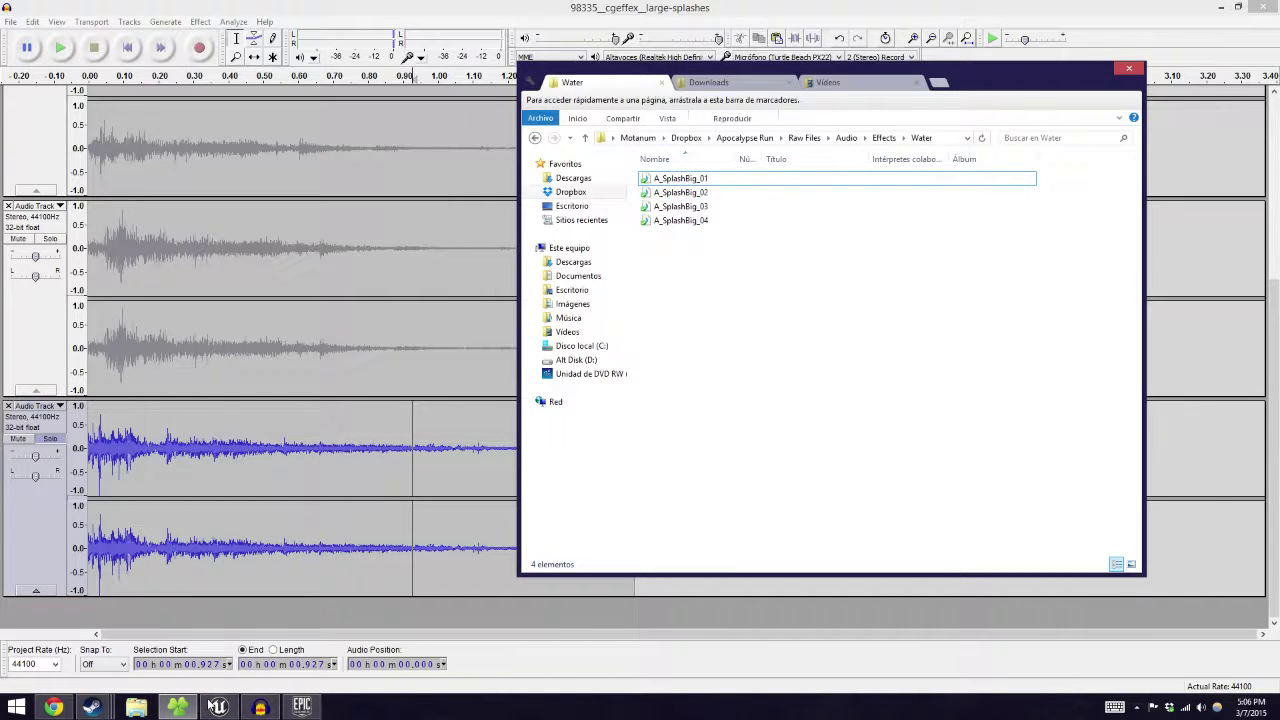
Step: Switch back to Unreal and look over the imported A_SplashBig sound waves in the Water effects folder
left_click(218, 707)
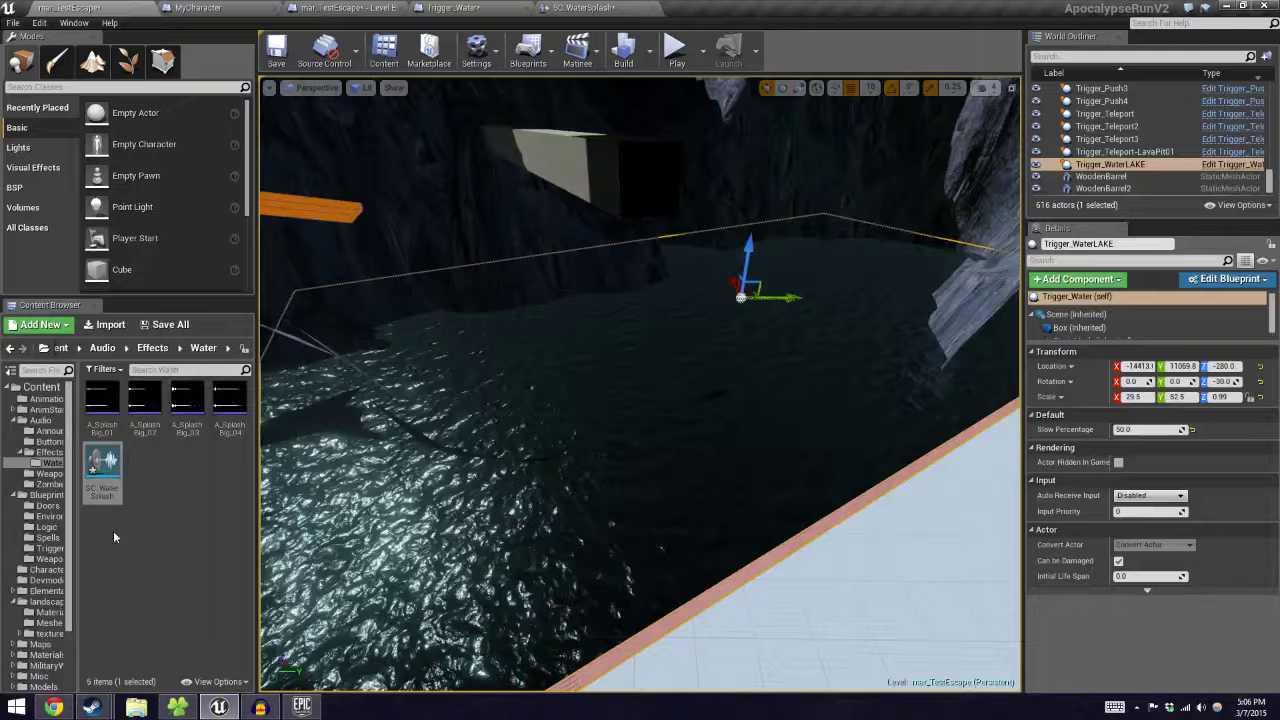
left_click(106, 405)
left_click(148, 414)
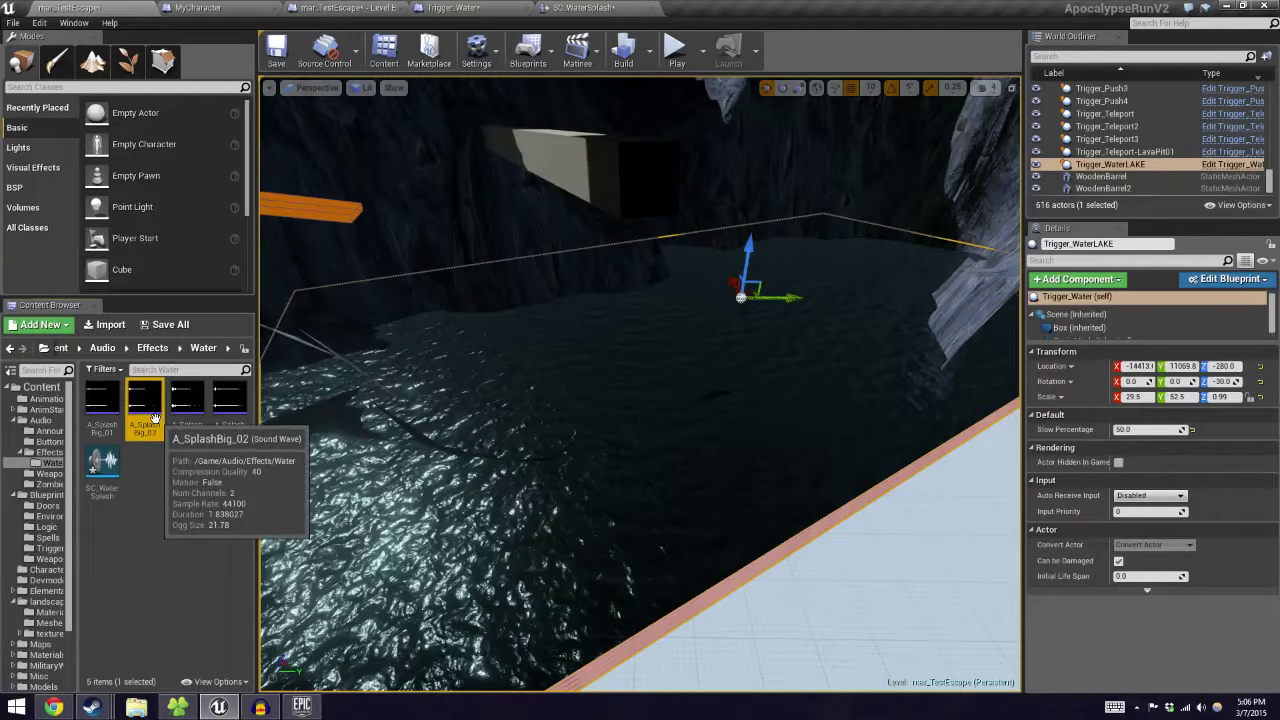
left_click(192, 410)
left_click(226, 405)
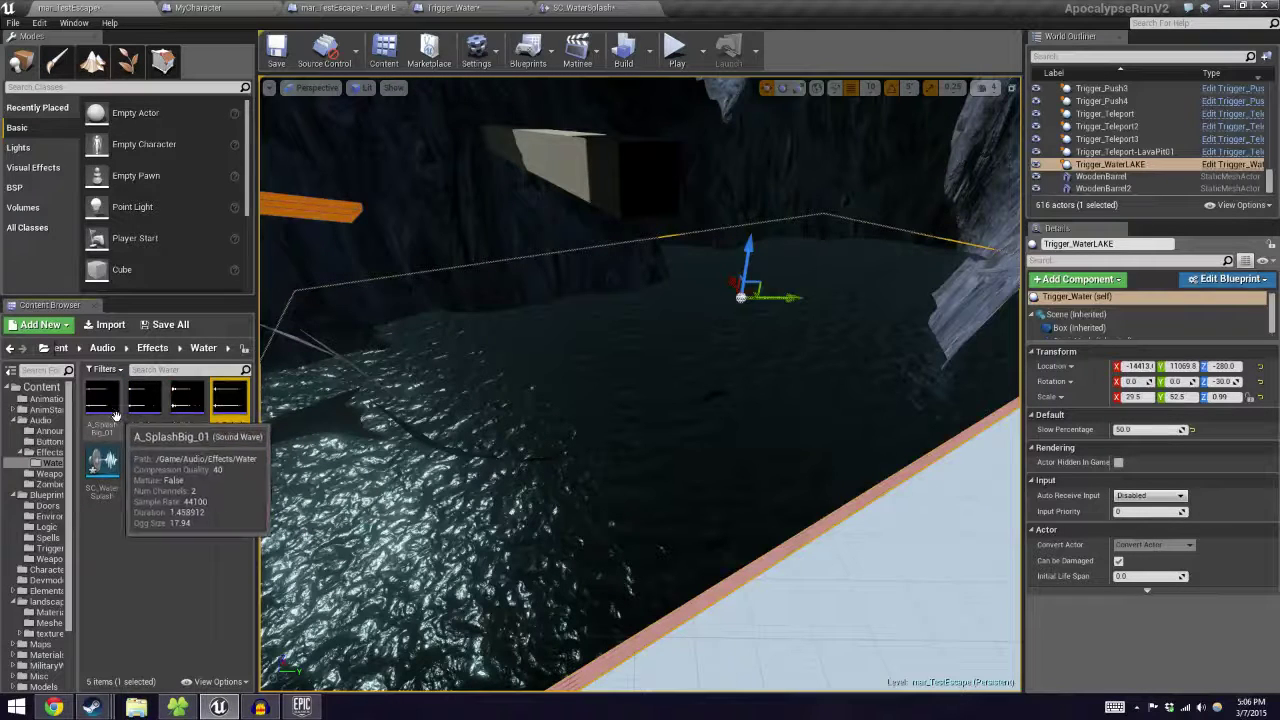
left_click(144, 510)
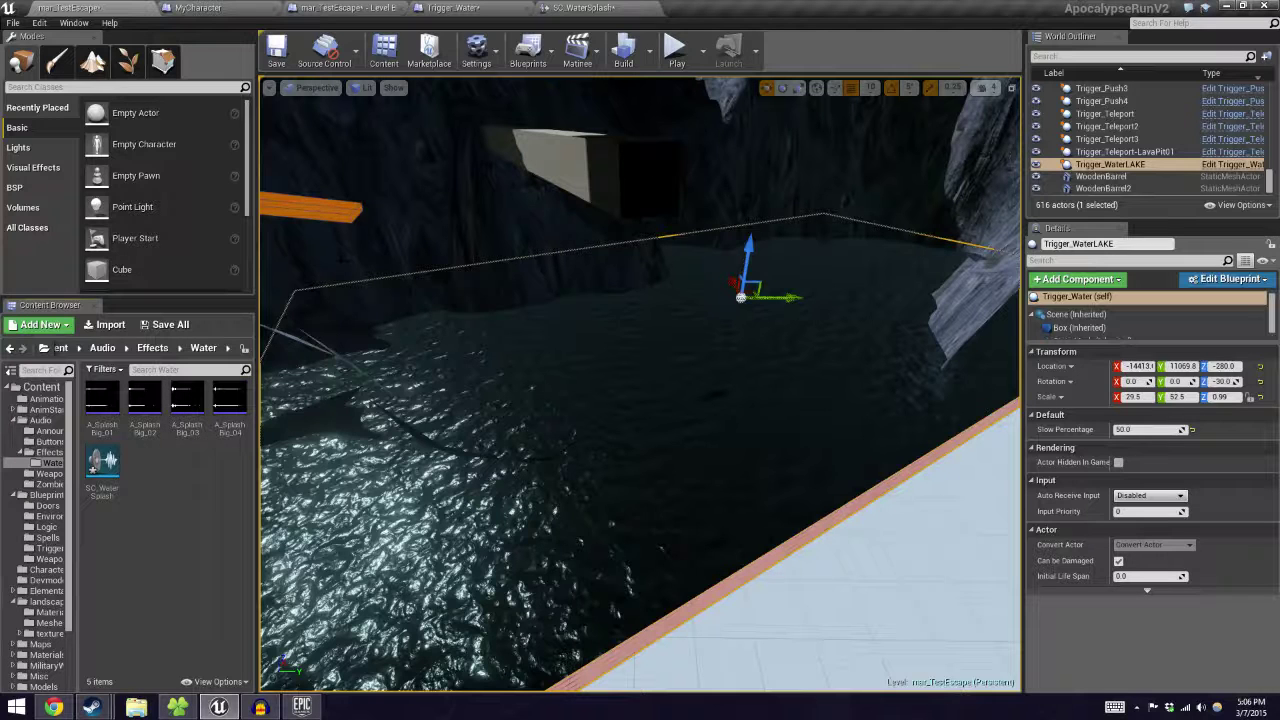
right_click(142, 484)
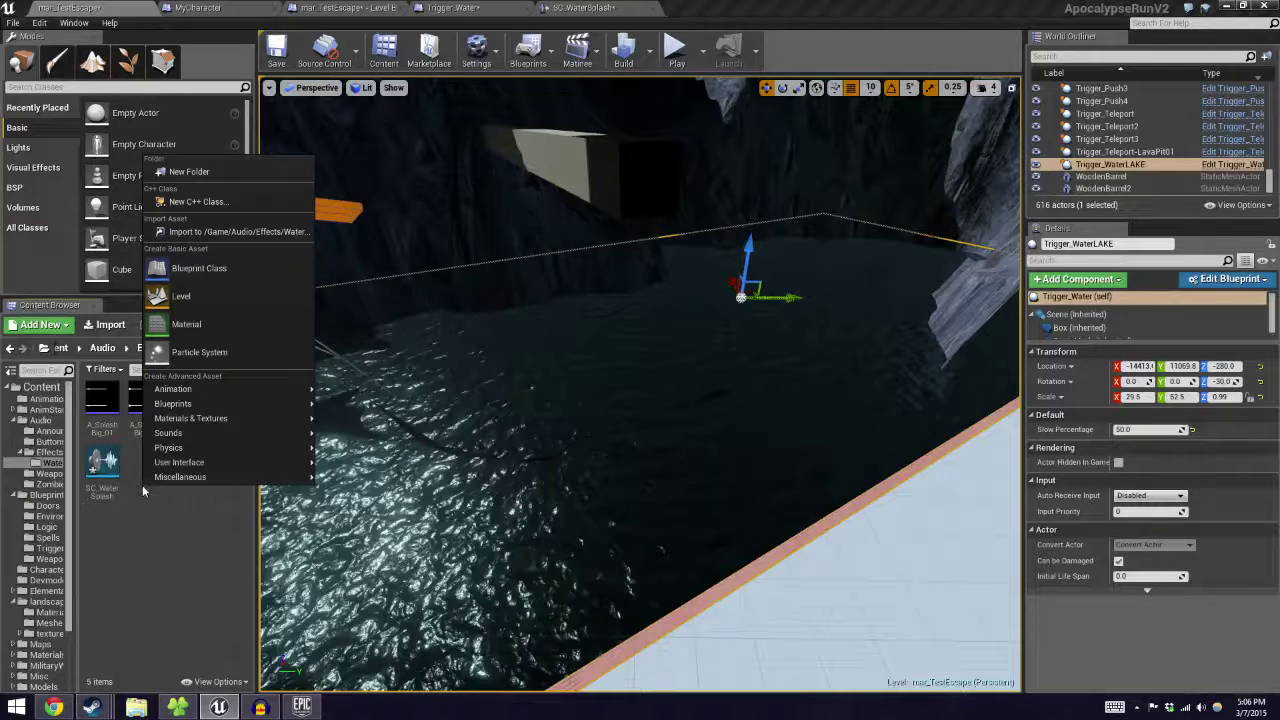
mouse_move(176, 436)
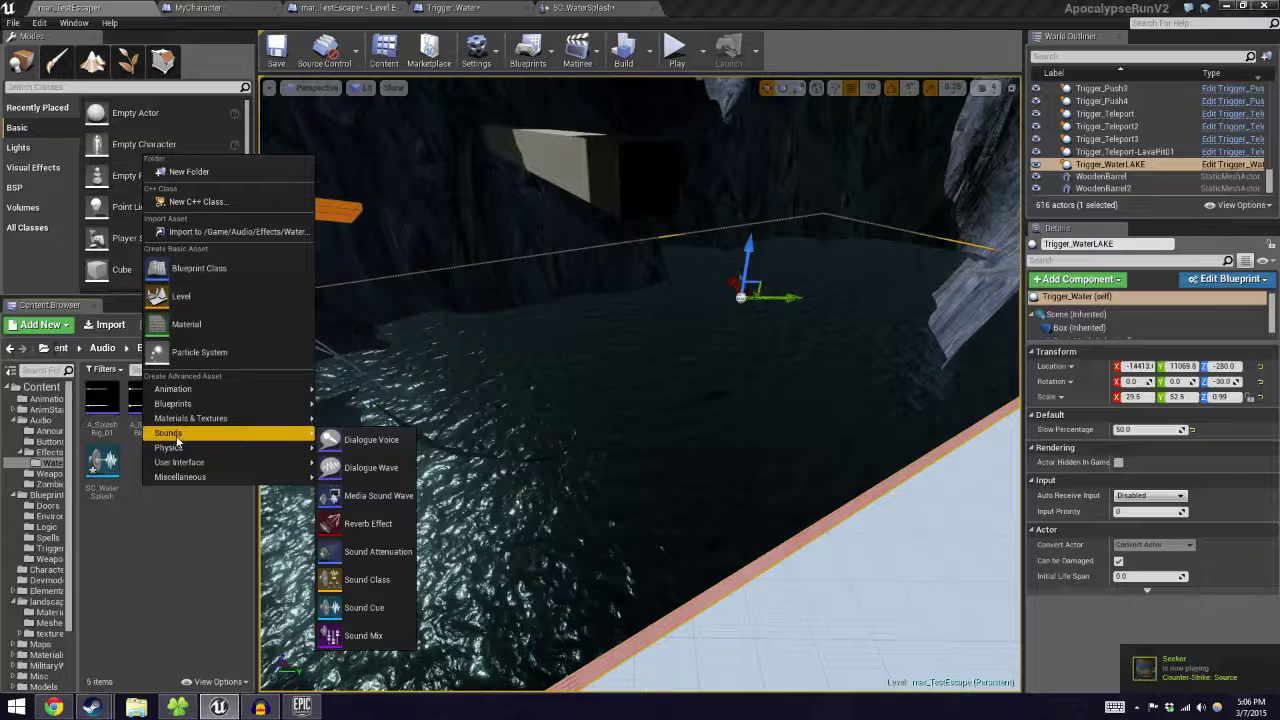
left_click(149, 606)
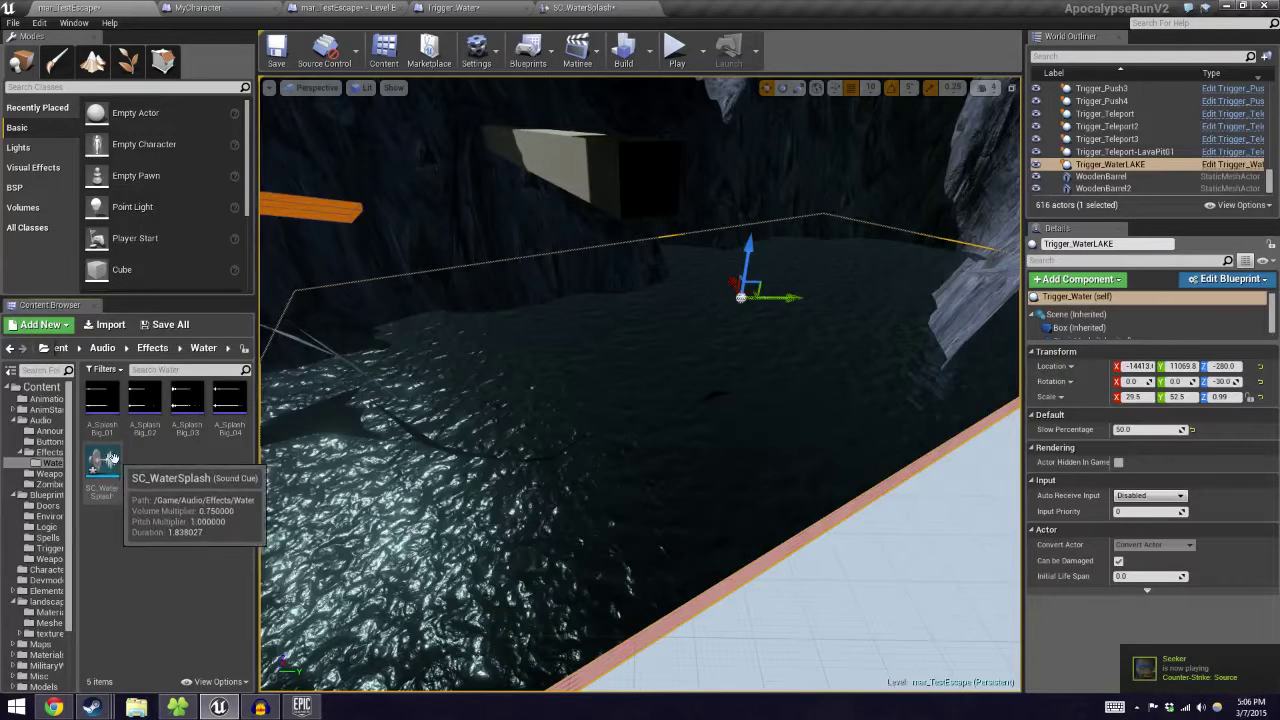
Step: Open the SC_WaterSplash sound cue graph and delete every node except the Output node
left_click(614, 7)
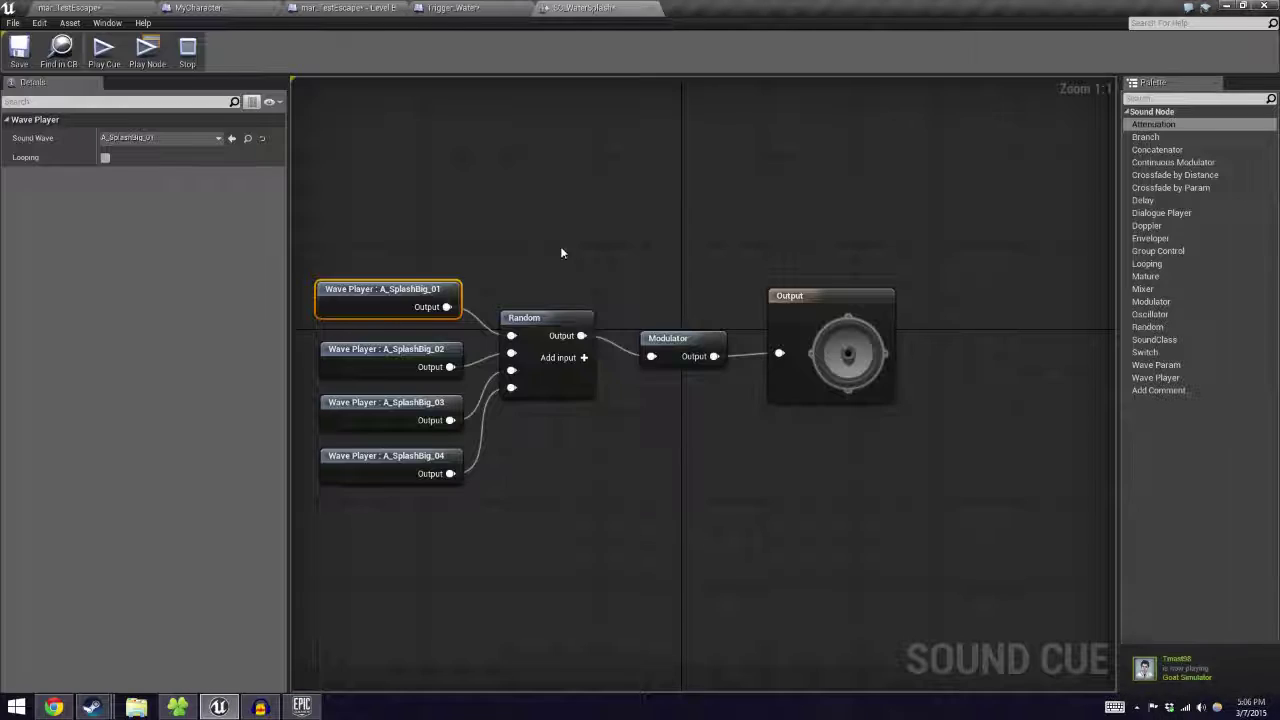
left_click(412, 220)
left_click_drag(380, 175, 728, 561)
key("Delete")
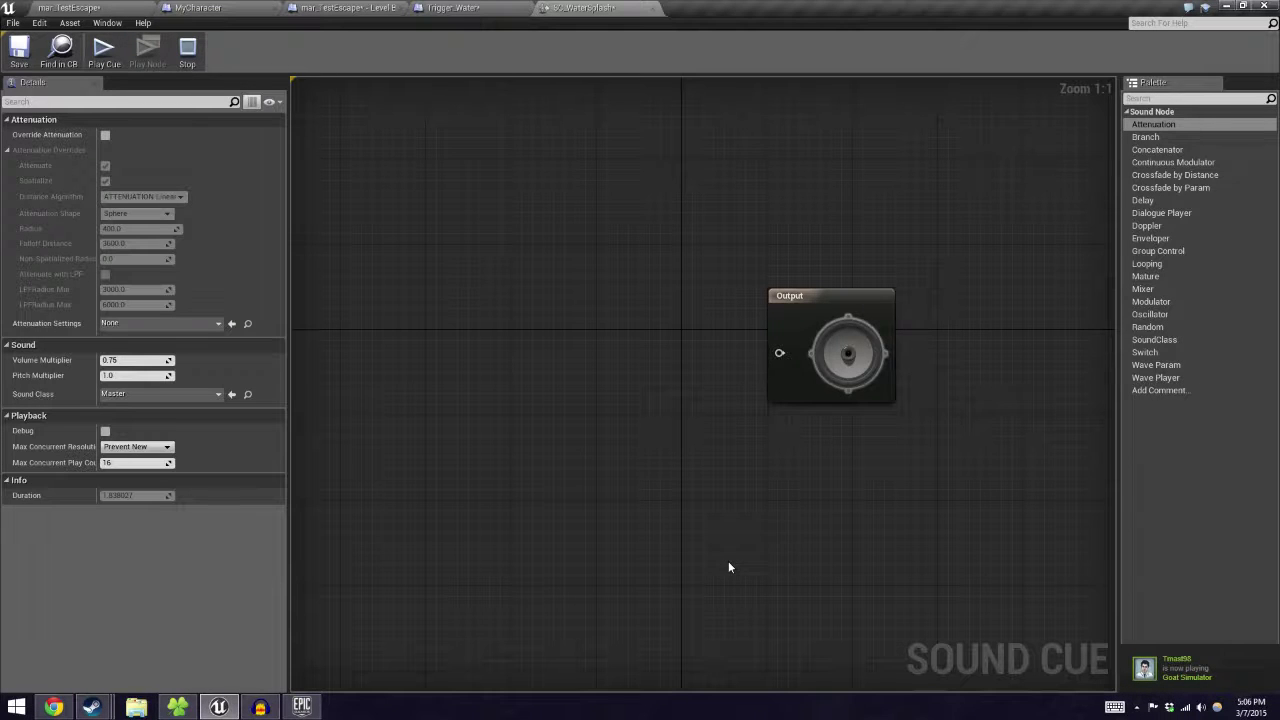
Step: Add a Wave Player node to the sound cue graph and set its sound wave to A_SplashBig_01
left_click_drag(1155, 377, 378, 295)
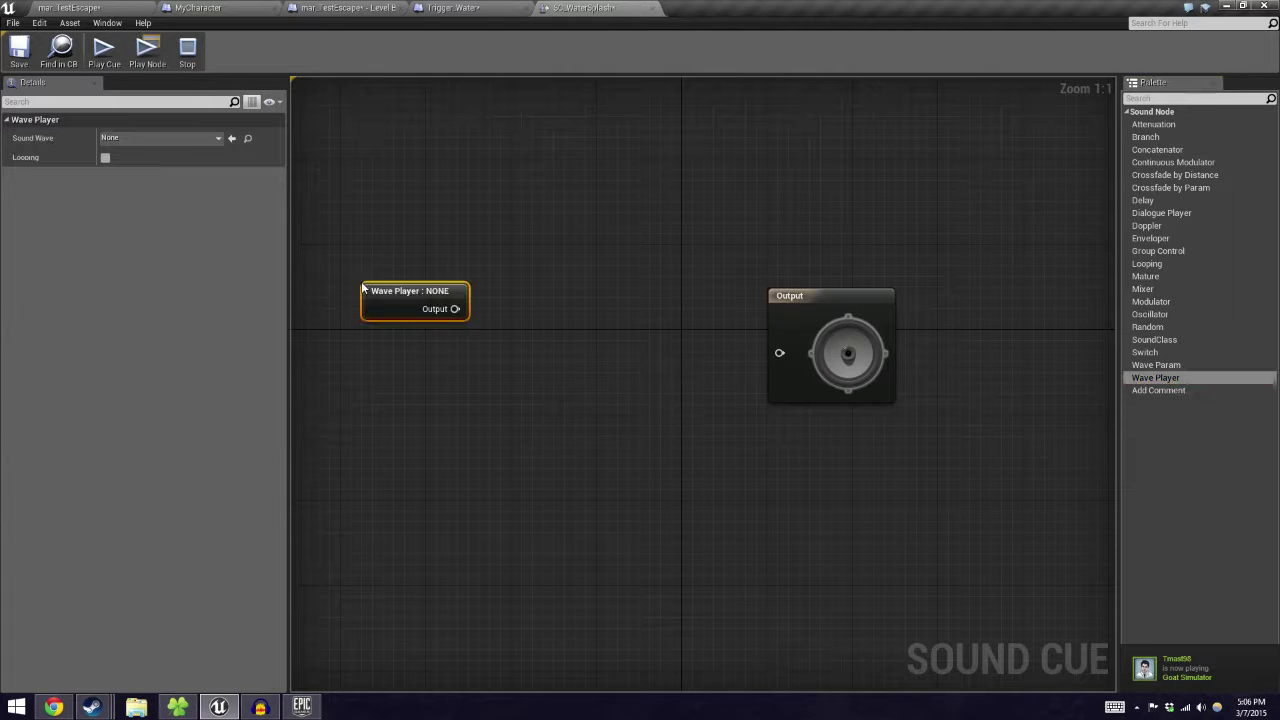
left_click(159, 139)
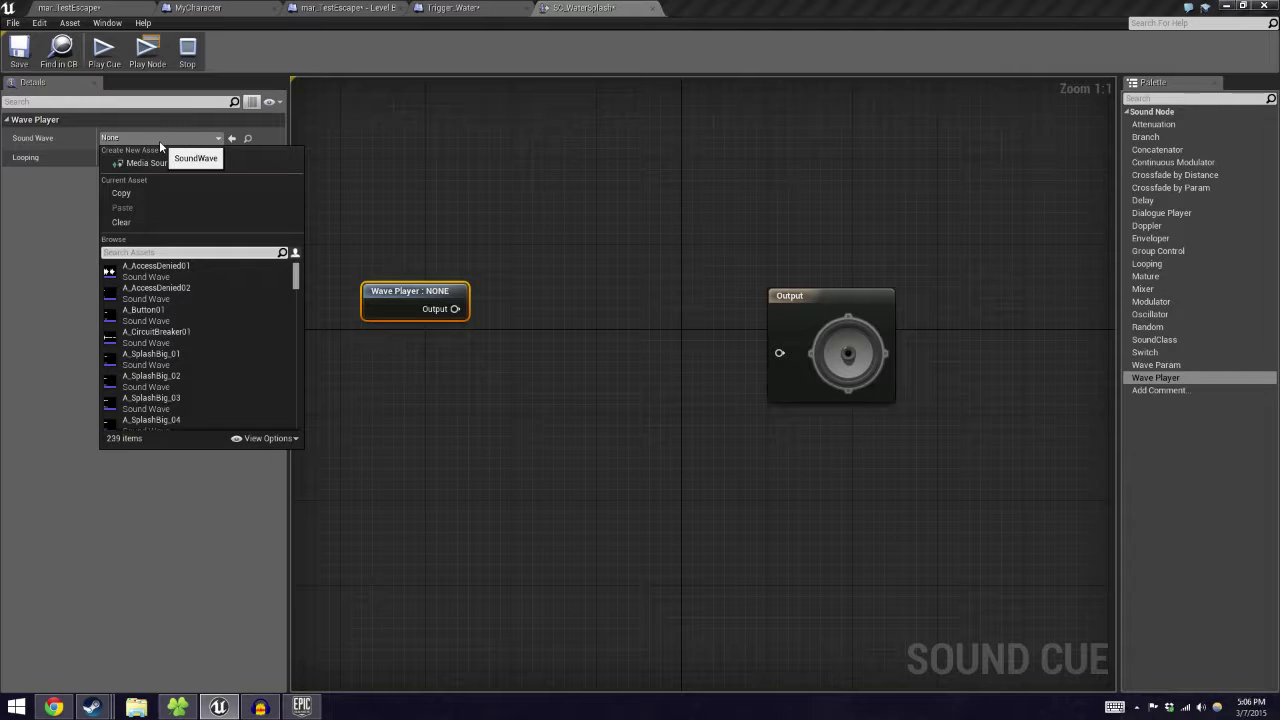
type("water")
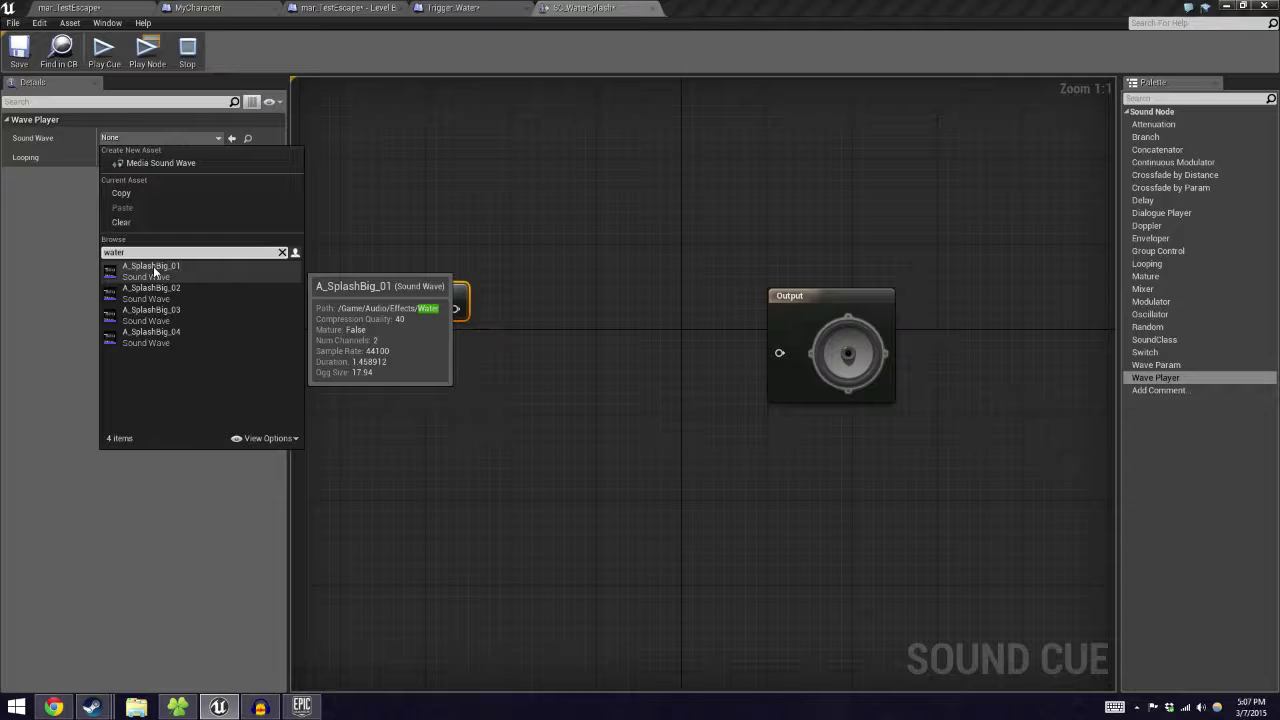
left_click(153, 266)
Step: Make three copies of the A_SplashBig_01 Wave Player node and stack them in a column below the original
left_click(447, 408)
left_click(446, 300)
key("ctrl+w")
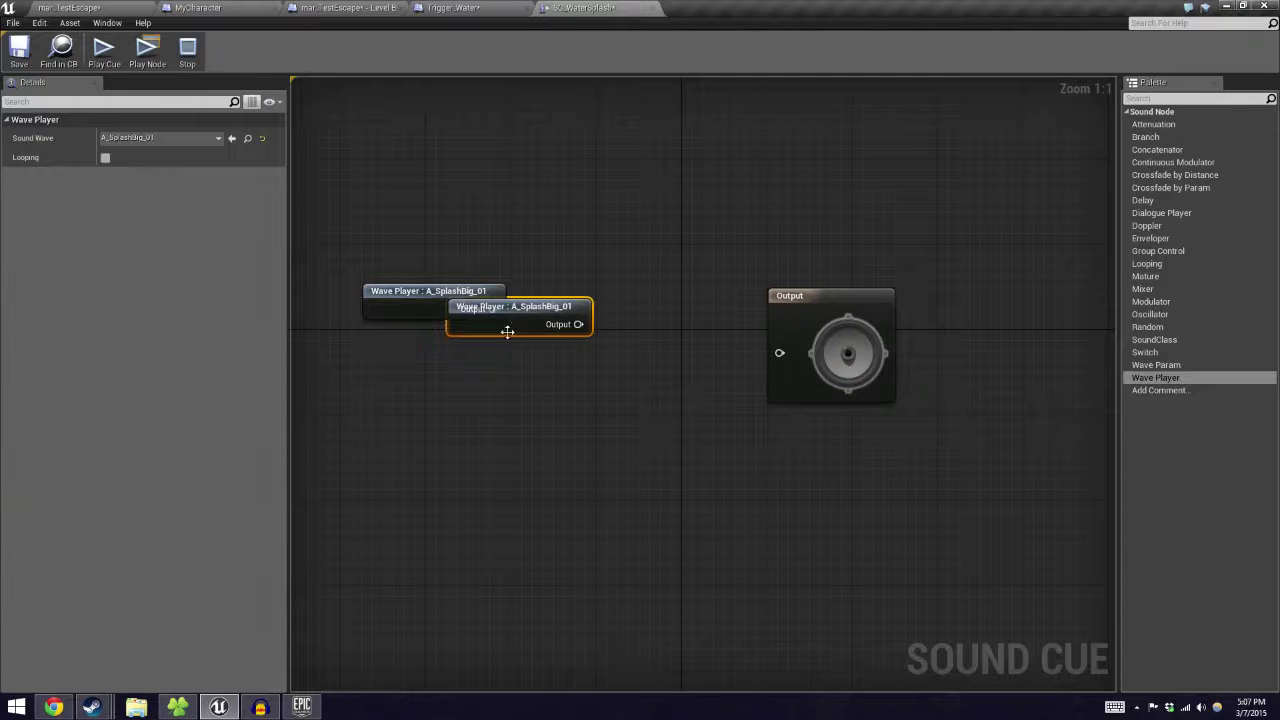
left_click_drag(508, 326, 440, 363)
key("ctrl+v")
left_click_drag(555, 380, 470, 414)
key("ctrl+v")
left_click_drag(547, 417, 440, 472)
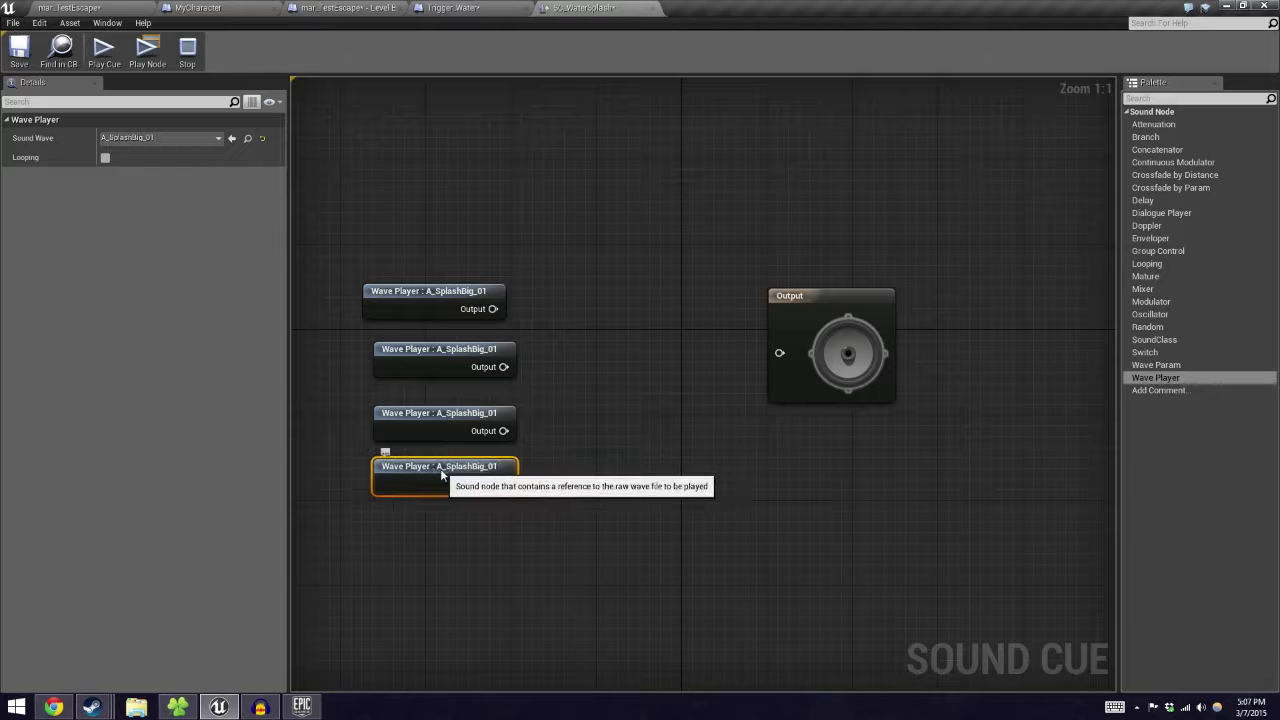
Step: Set the sound waves of the three copied Wave Player nodes, from top to bottom, to A_SplashBig_02, A_SplashBig_03 and A_SplashBig_04
left_click(438, 370)
left_click(184, 137)
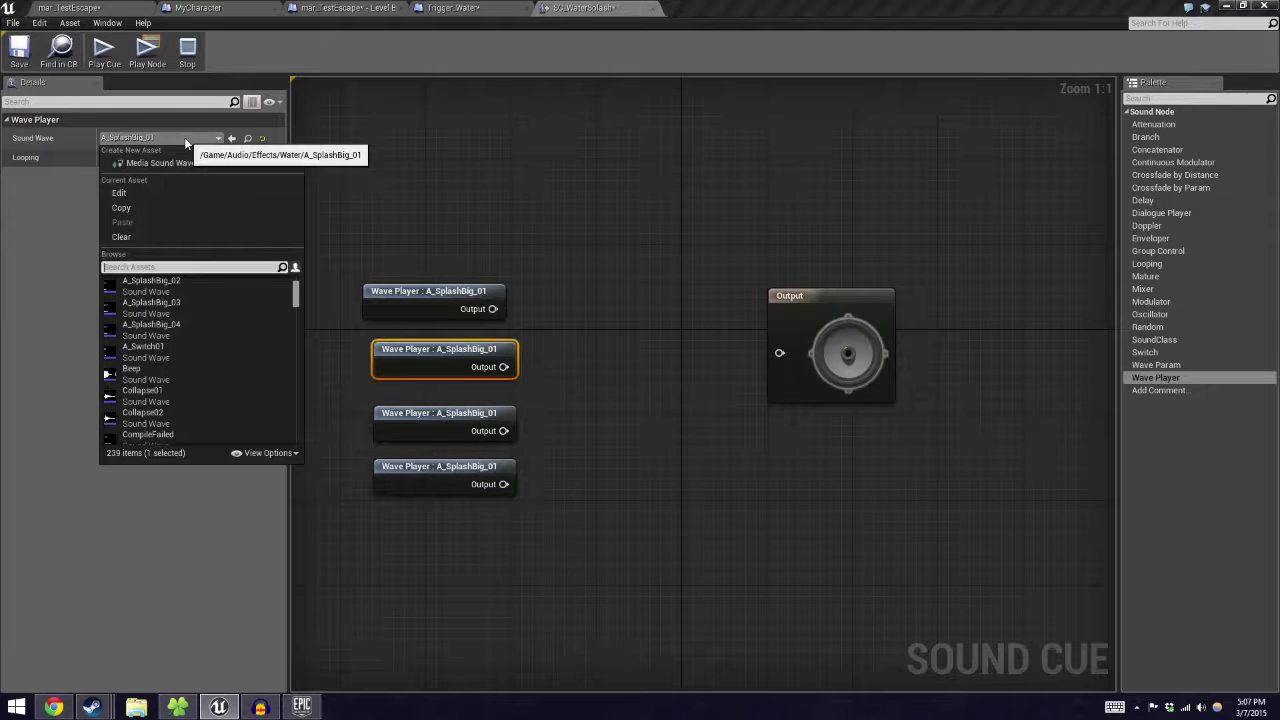
left_click(150, 285)
left_click(440, 422)
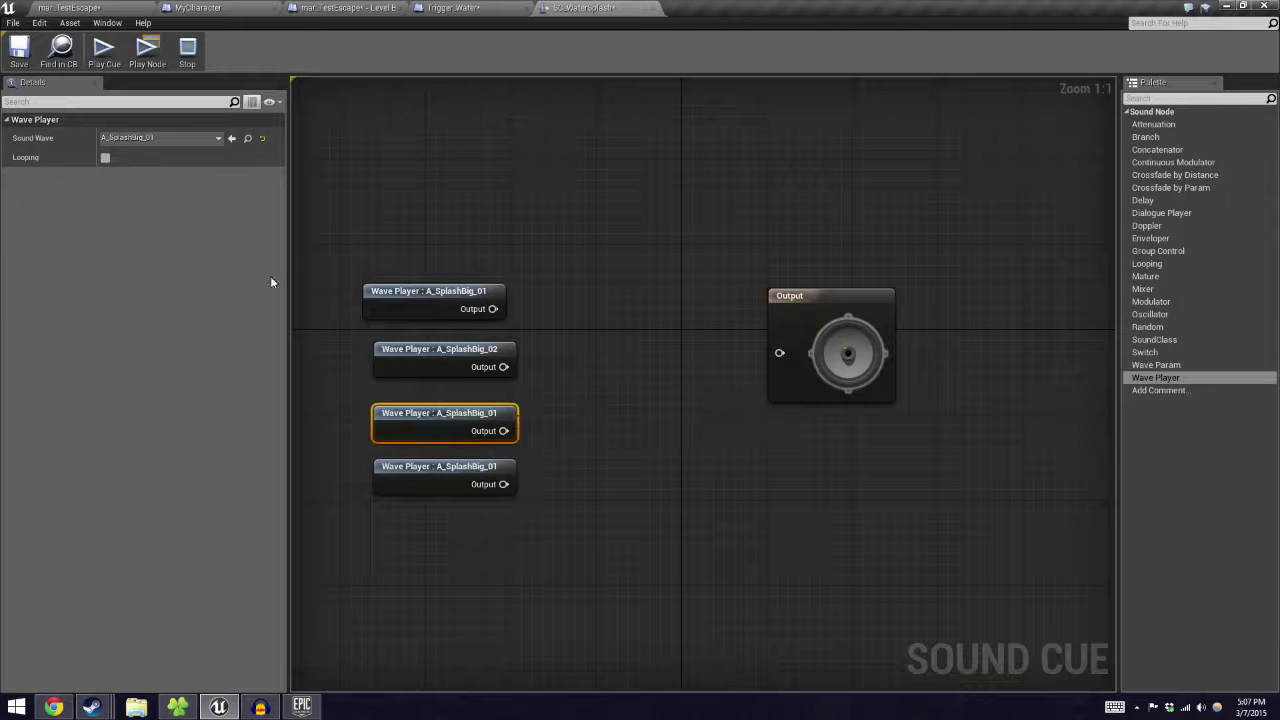
left_click(172, 138)
left_click(173, 303)
left_click(411, 467)
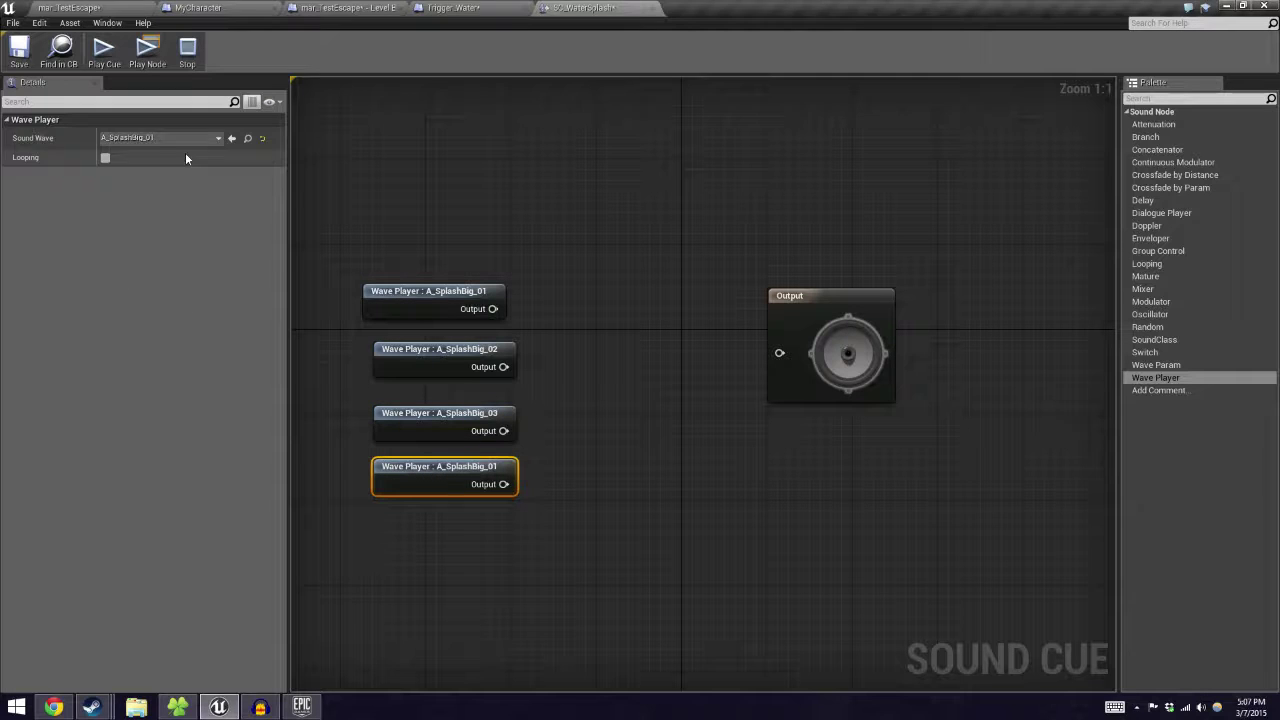
left_click(175, 138)
left_click(180, 317)
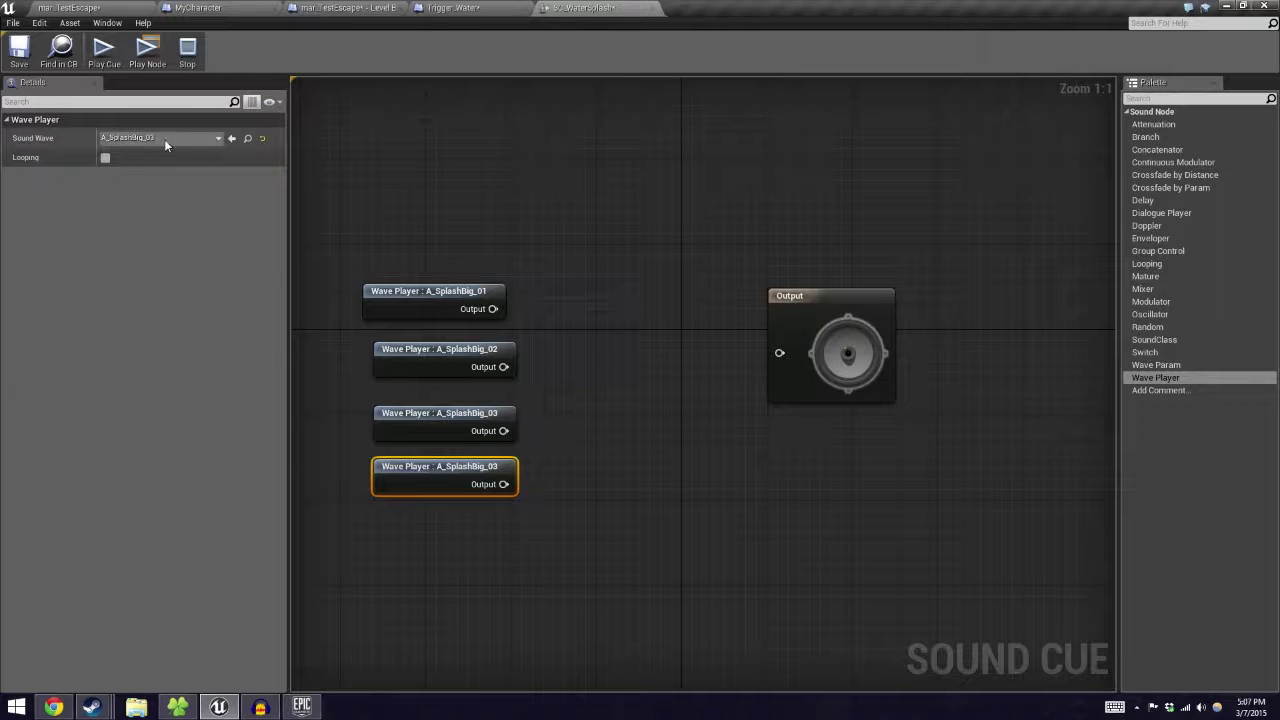
left_click(164, 139)
left_click(165, 283)
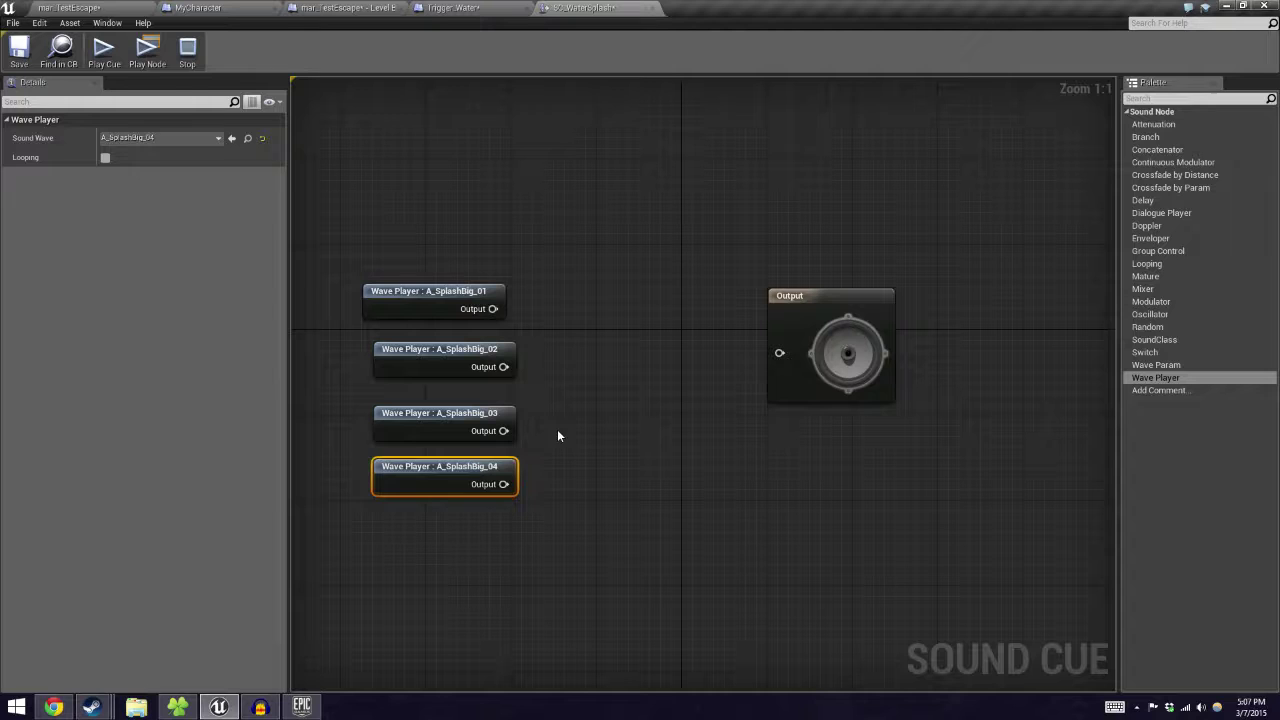
Step: Align the A_SplashBig_01 Wave Player node with the column of nodes below it
left_click(447, 447)
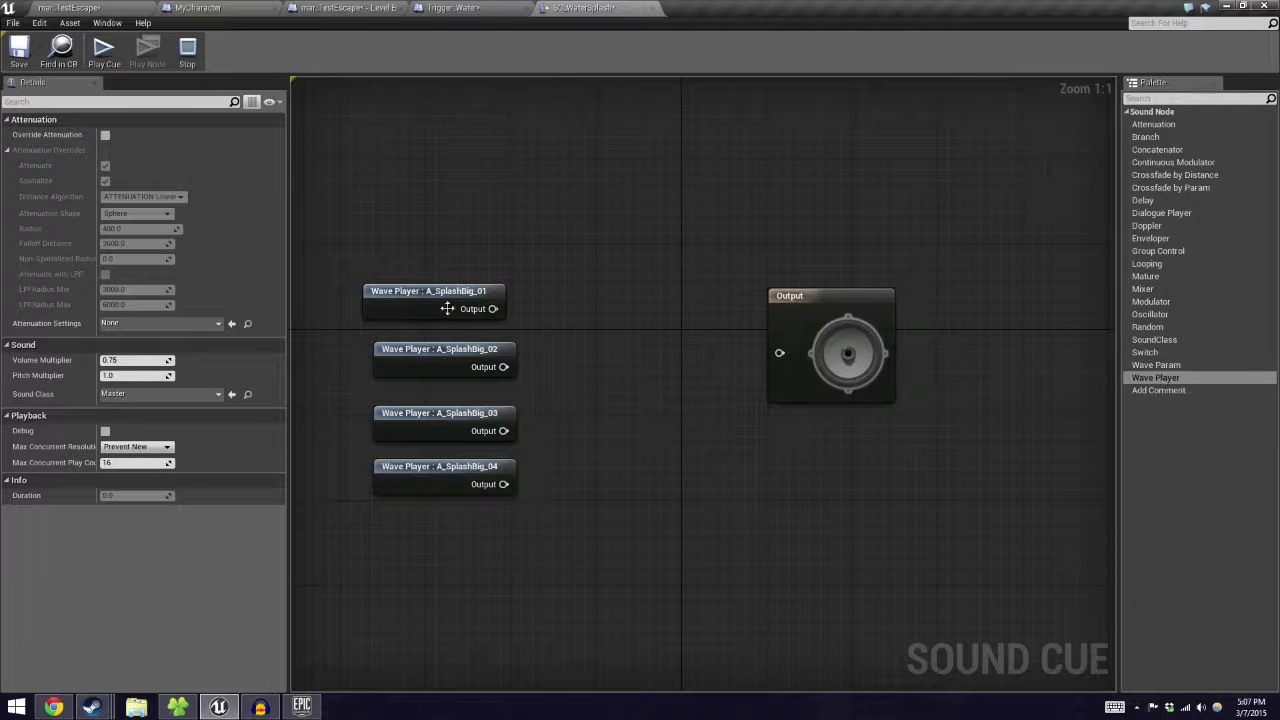
left_click_drag(447, 308, 458, 302)
left_click(761, 297)
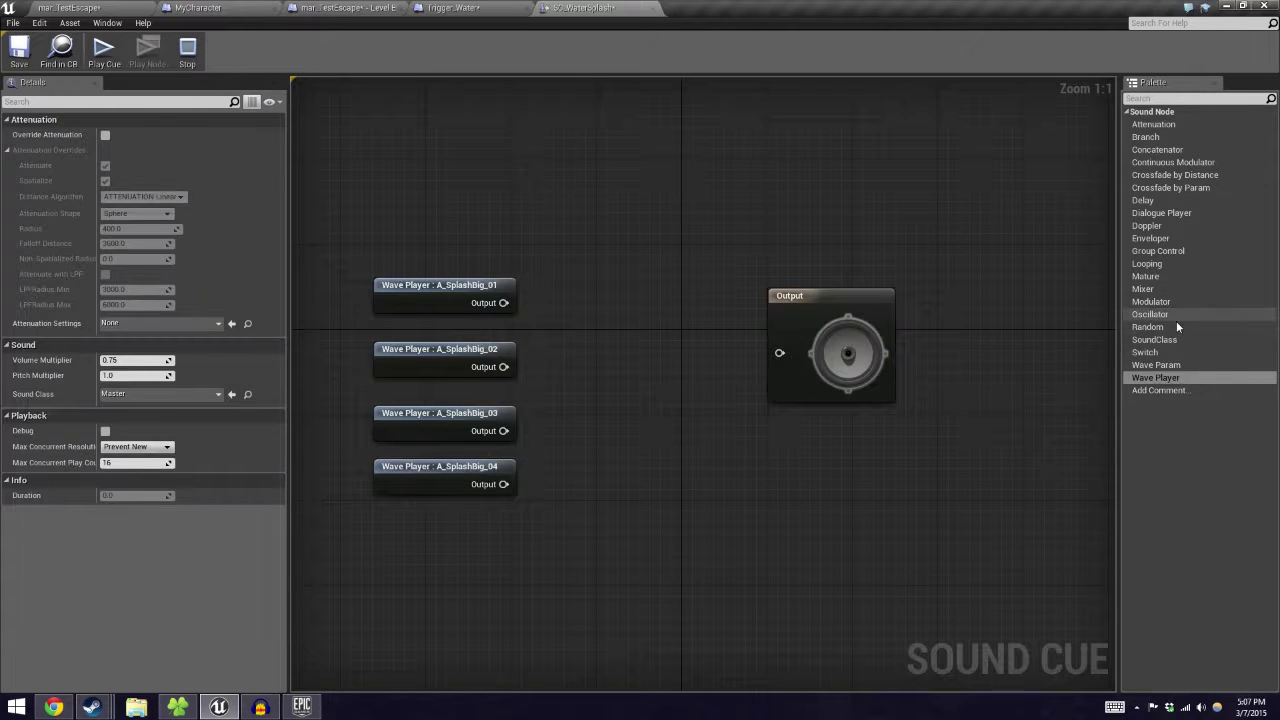
Step: Add a Random node fed by the A_SplashBig_01 Wave Player and expand it to four inputs
left_click_drag(1170, 326, 576, 321)
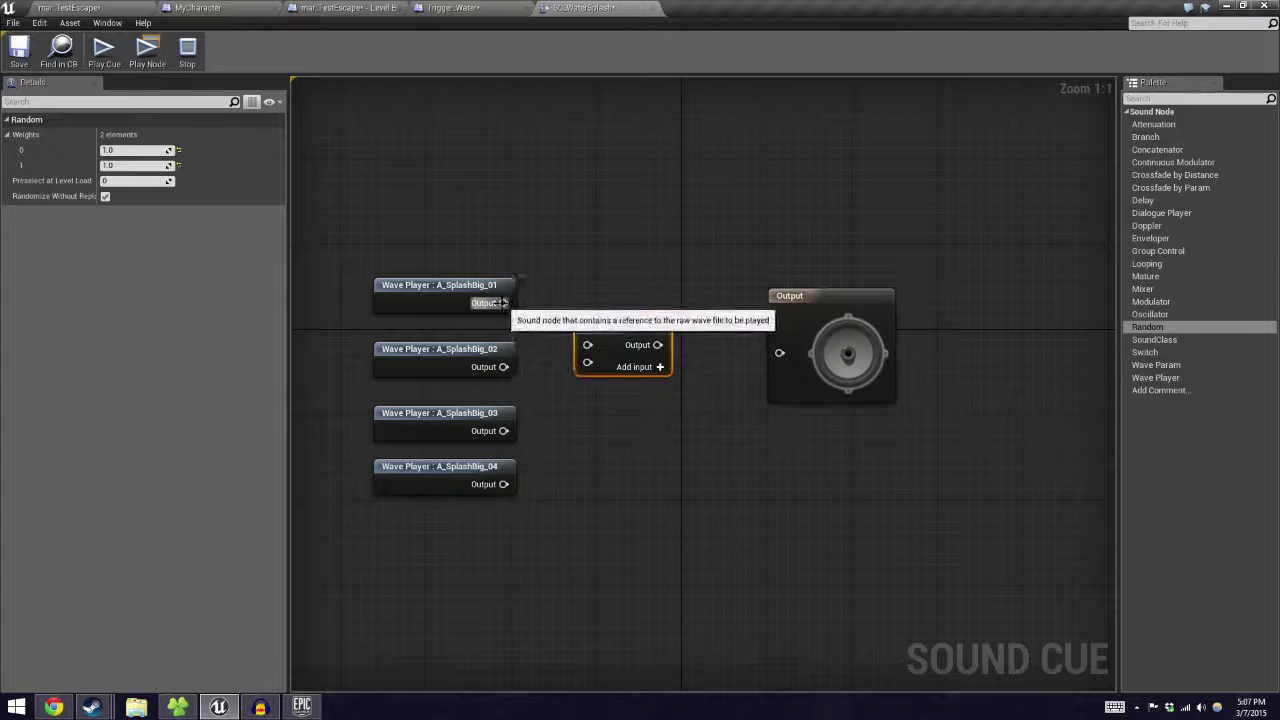
left_click_drag(503, 302, 593, 354)
left_click(640, 370)
left_click(640, 370)
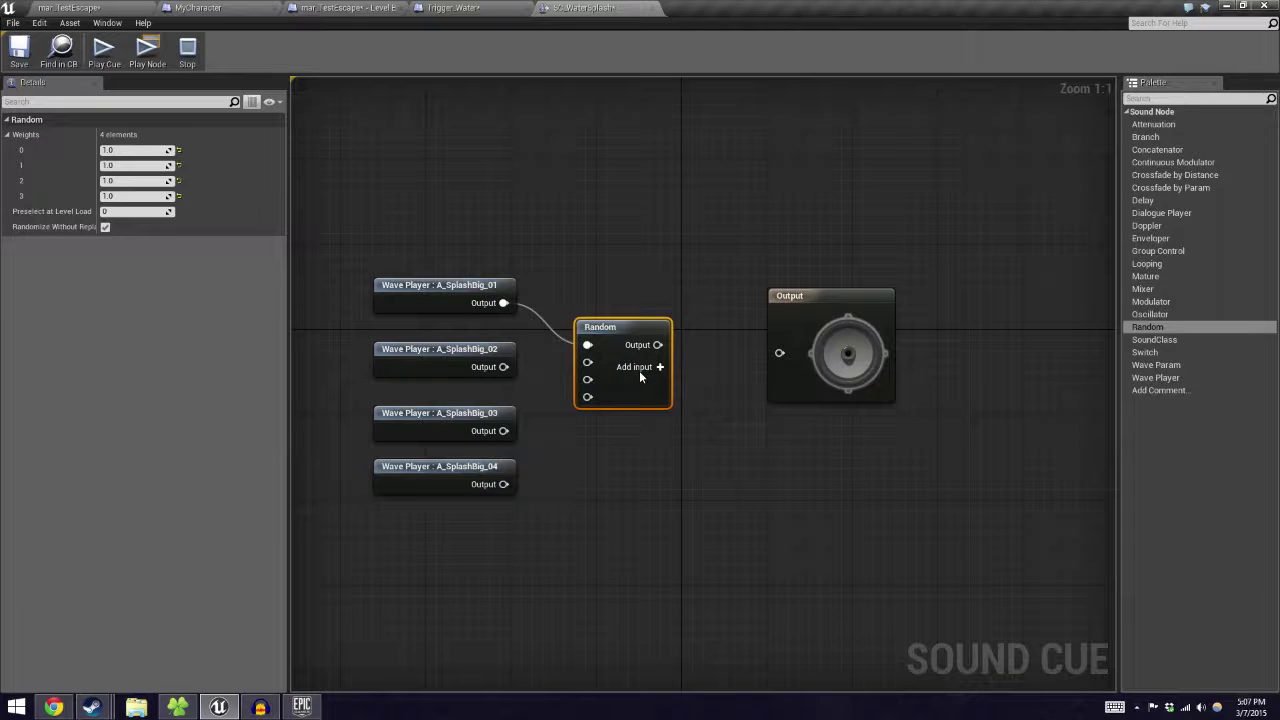
Step: Connect the A_SplashBig_02, A_SplashBig_03 and A_SplashBig_04 Wave Players to the remaining Random inputs, in order, and nudge the Random node closer
left_click_drag(503, 366, 599, 360)
left_click_drag(503, 431, 587, 380)
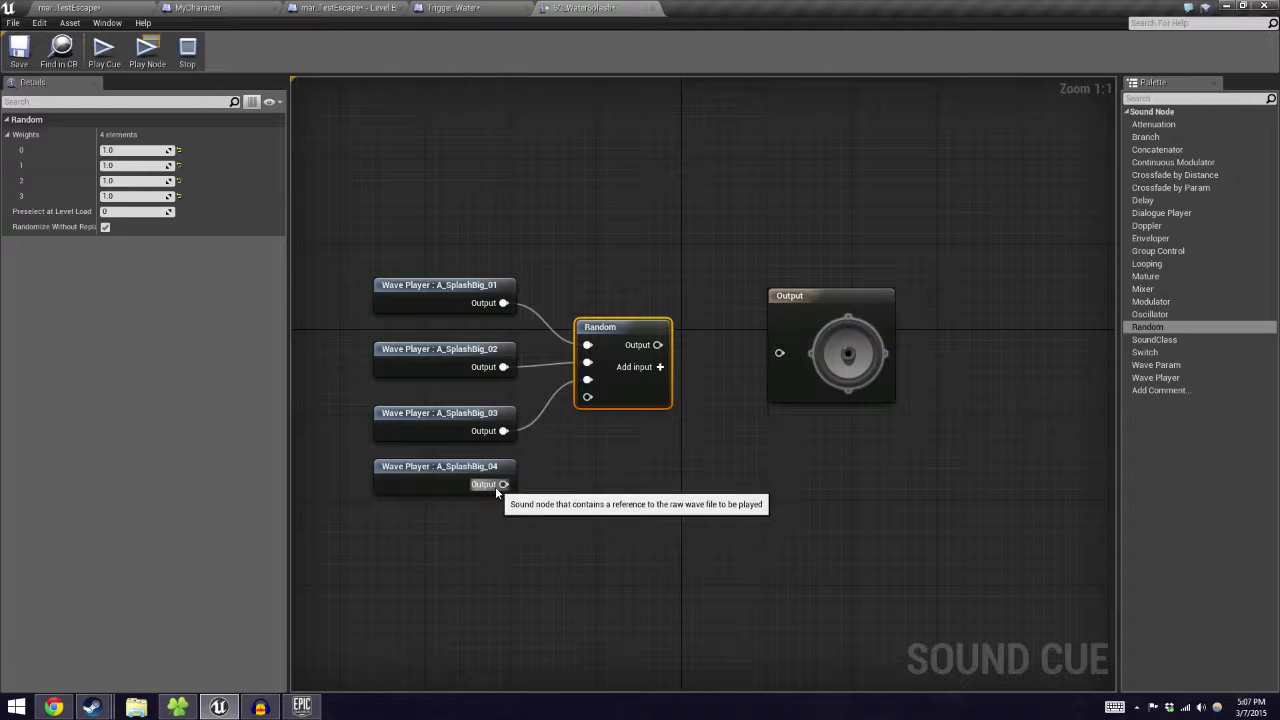
left_click_drag(503, 484, 588, 397)
left_click(635, 346)
left_click_drag(630, 331, 619, 332)
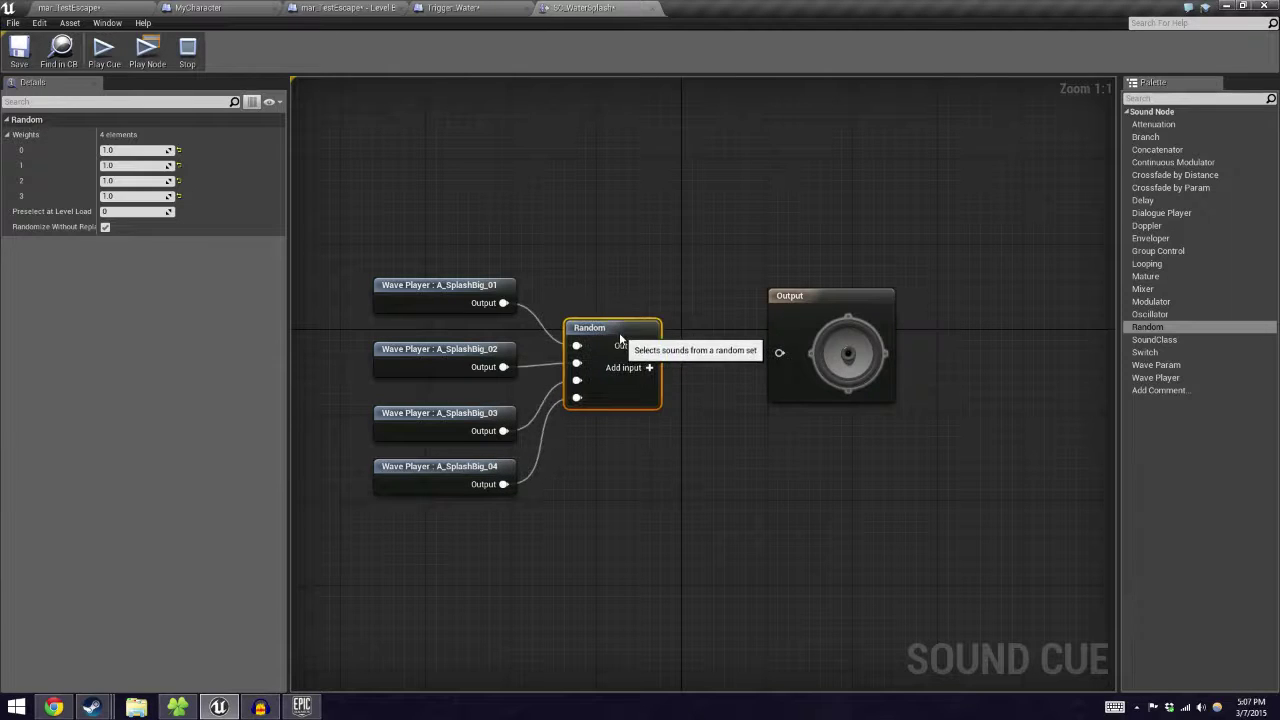
Step: Preview the A_SplashBig_01 and A_SplashBig_02 Wave Player nodes individually, and try playing the whole cue
left_click(404, 285)
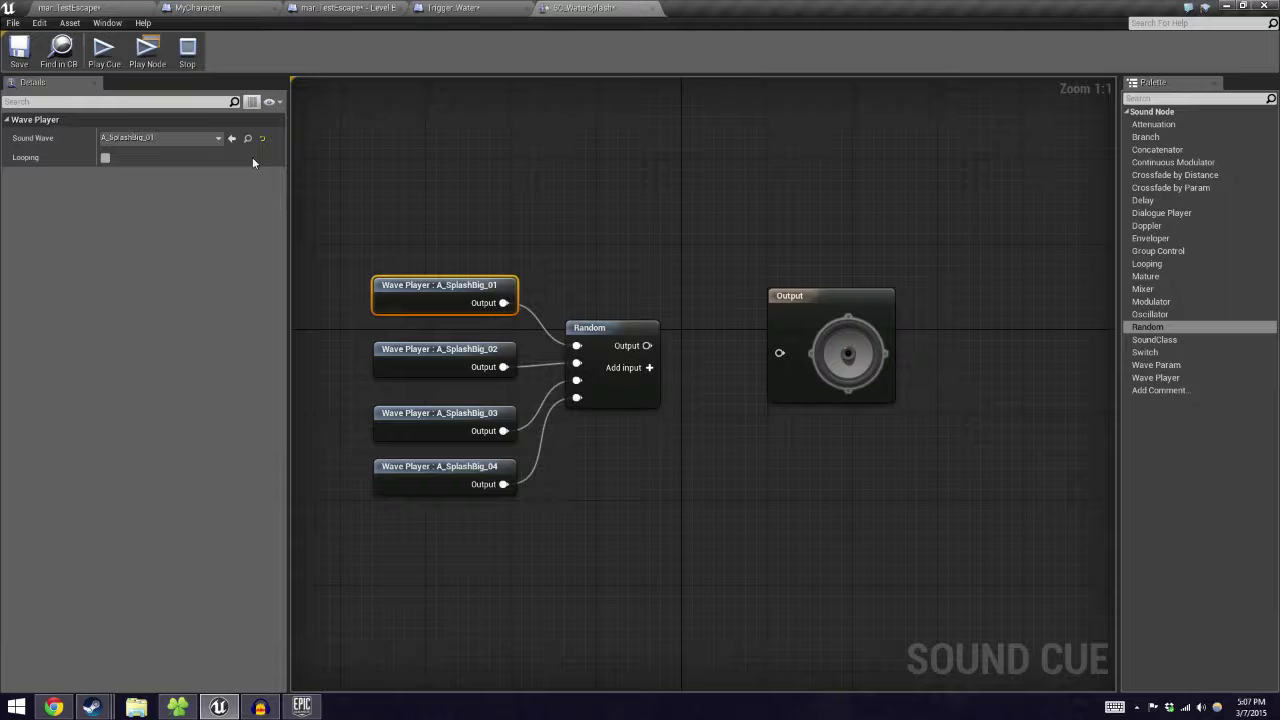
left_click(148, 66)
left_click(395, 348)
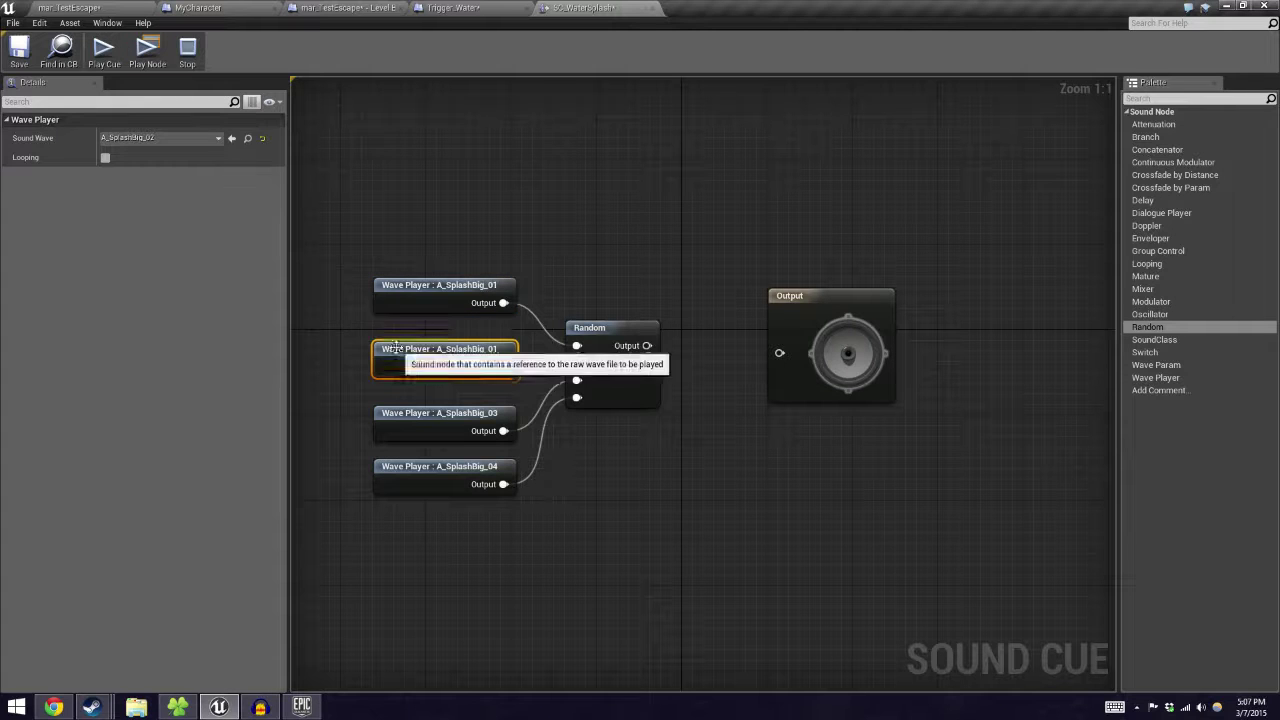
left_click(158, 66)
left_click(351, 148)
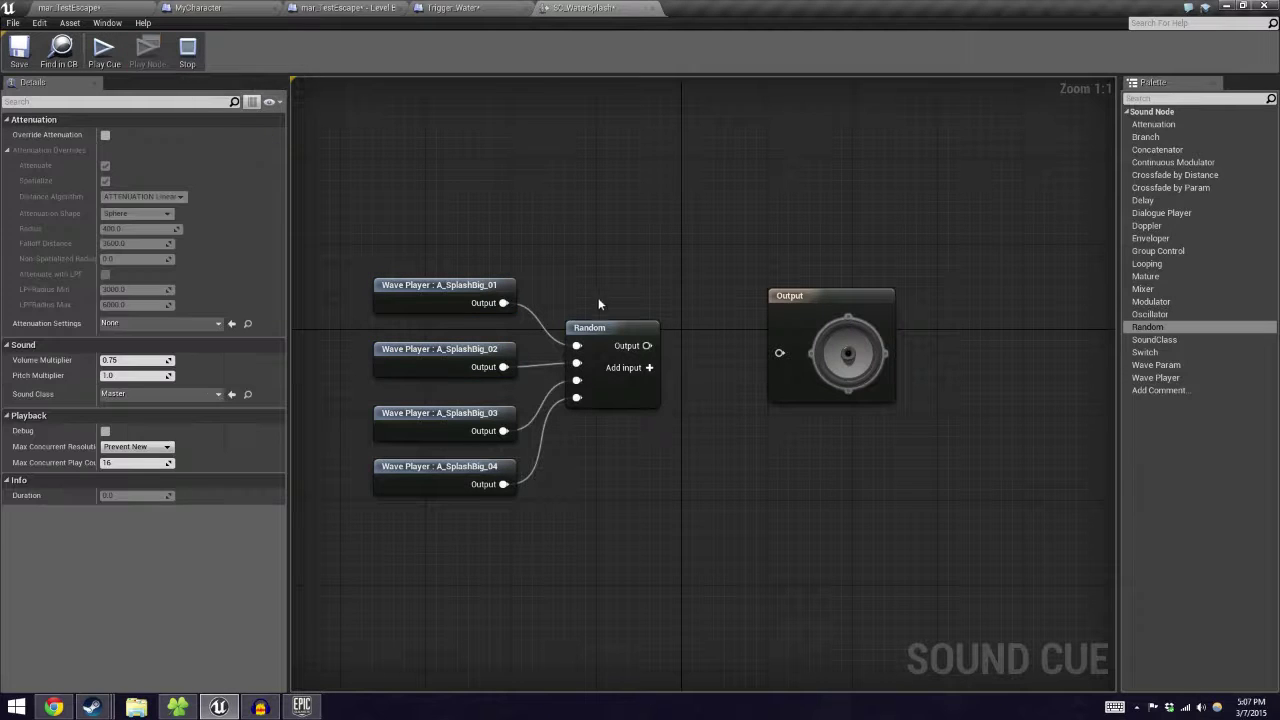
left_click(104, 52)
Step: Insert a Modulator node between the Random and Output nodes, making room for it and wiring it to both
left_click_drag(1160, 303, 684, 340)
left_click_drag(831, 309, 873, 309)
left_click(715, 343)
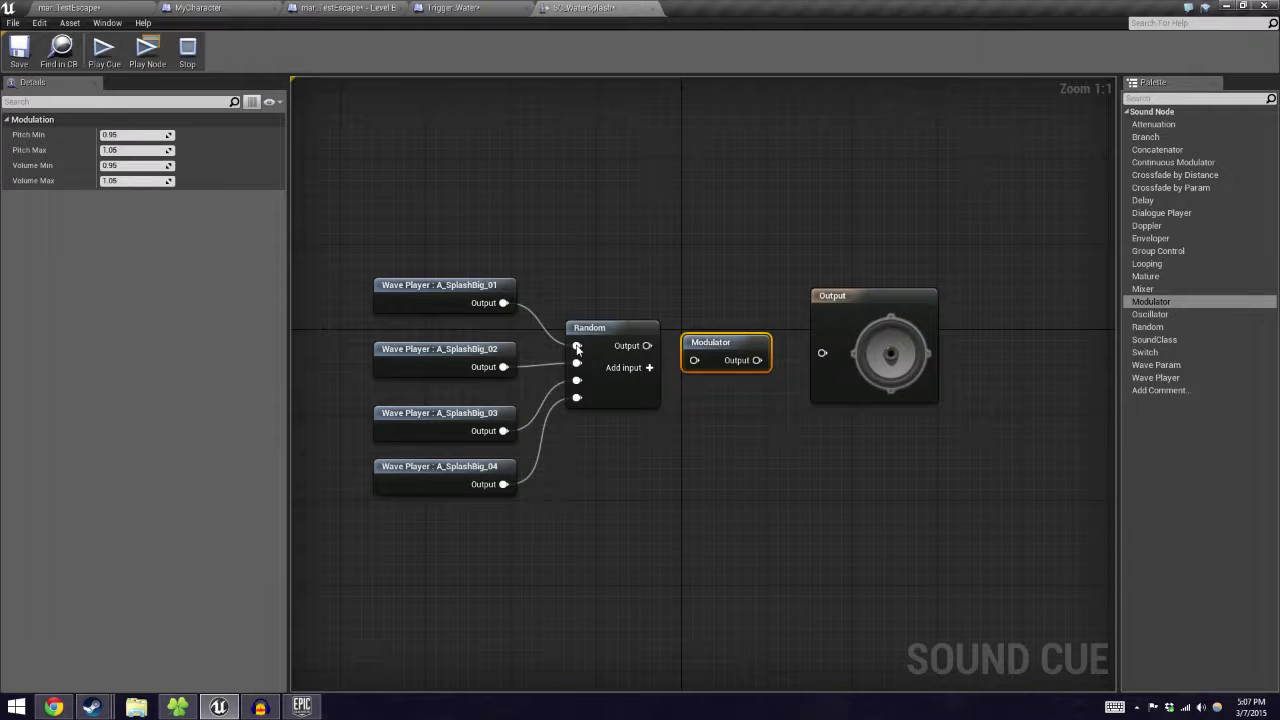
left_click_drag(647, 345, 822, 353)
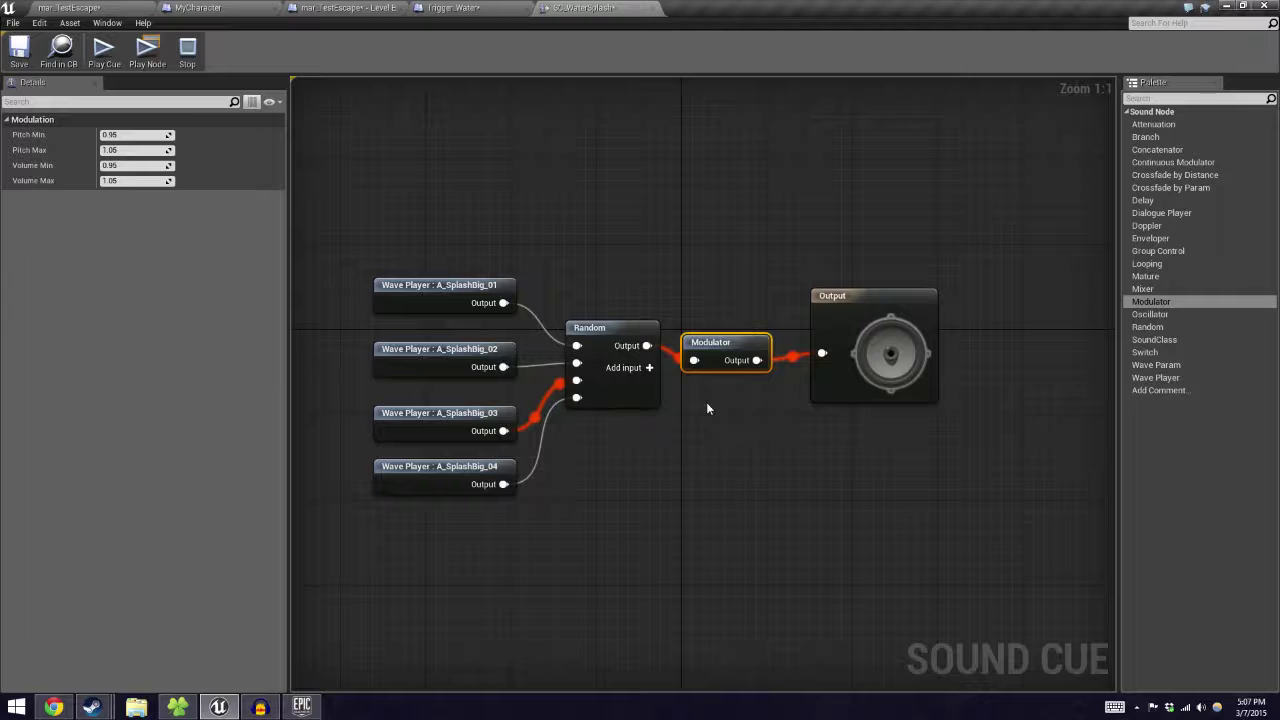
Step: Play the sound cue several times to check the random splash selection
left_click(116, 52)
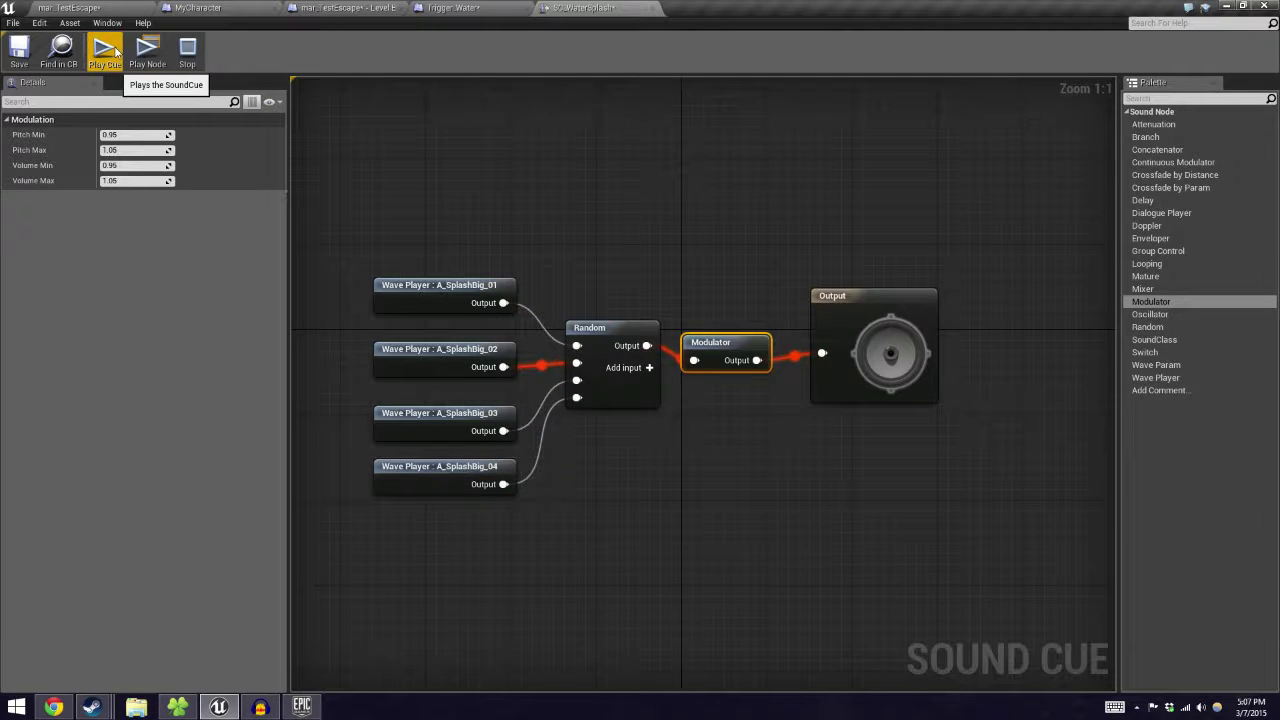
left_click(116, 52)
left_click(116, 52)
left_click(500, 120)
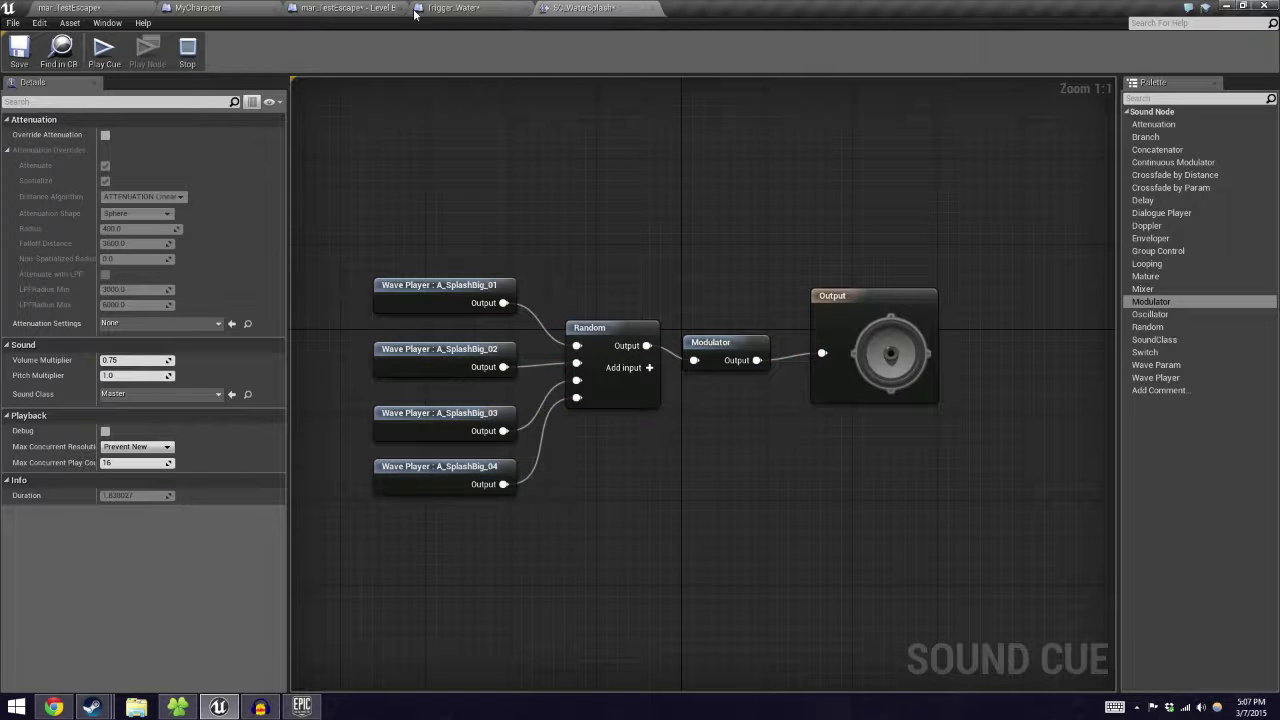
Step: Remove the existing Play Sound at Location node from the Trigger_Water event graph
left_click(60, 8)
mouse_move(652, 363)
right_mouse_down()
mouse_move(830, 370)
mouse_move(880, 430)
mouse_move(652, 363)
mouse_move(645, 395)
mouse_move(650, 362)
right_mouse_up()
left_click(450, 8)
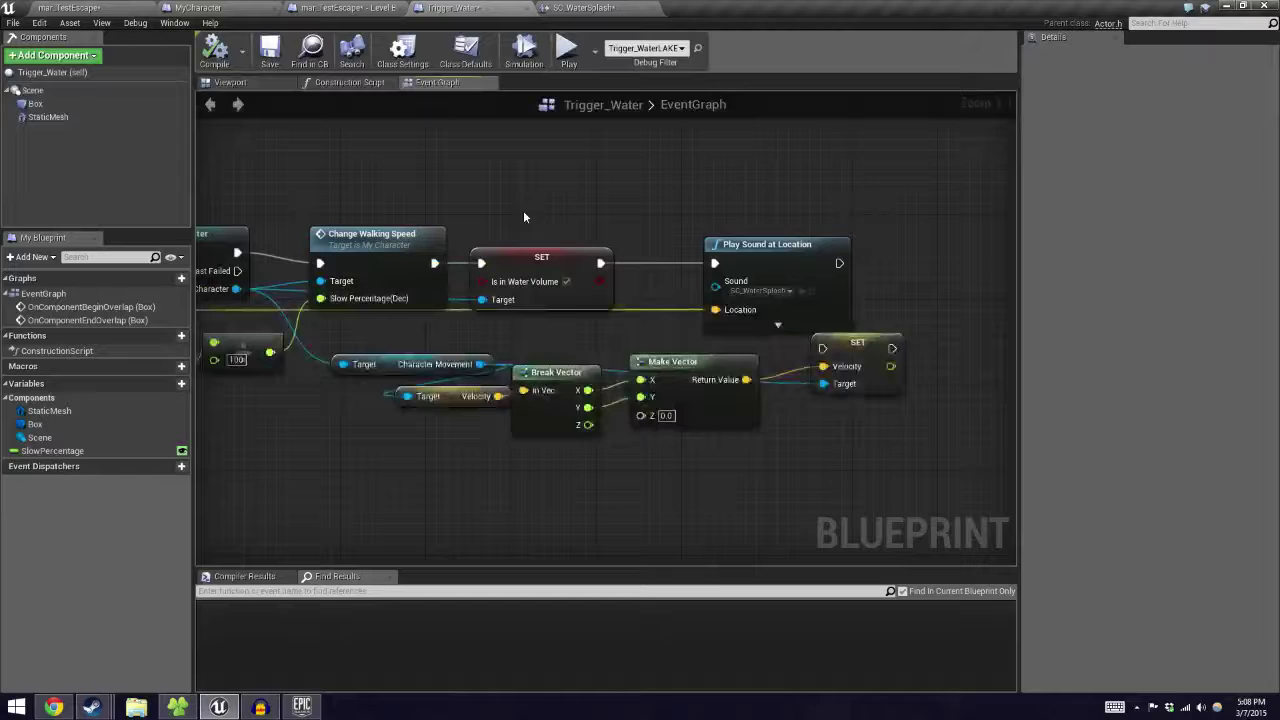
key("Delete")
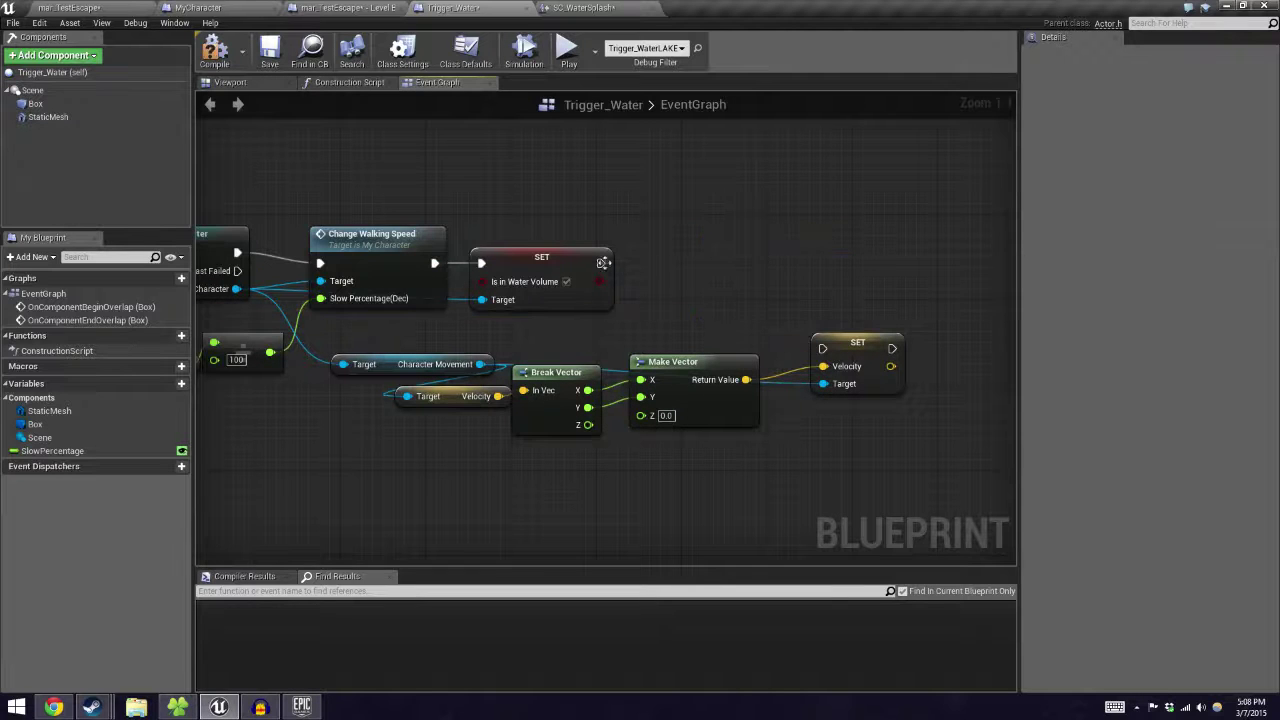
Step: Review the Box component's collision settings and available events, along with the node chain following OnComponentBeginOverlap
right_click_drag(450, 241, 966, 231)
right_click_drag(498, 236, 938, 228)
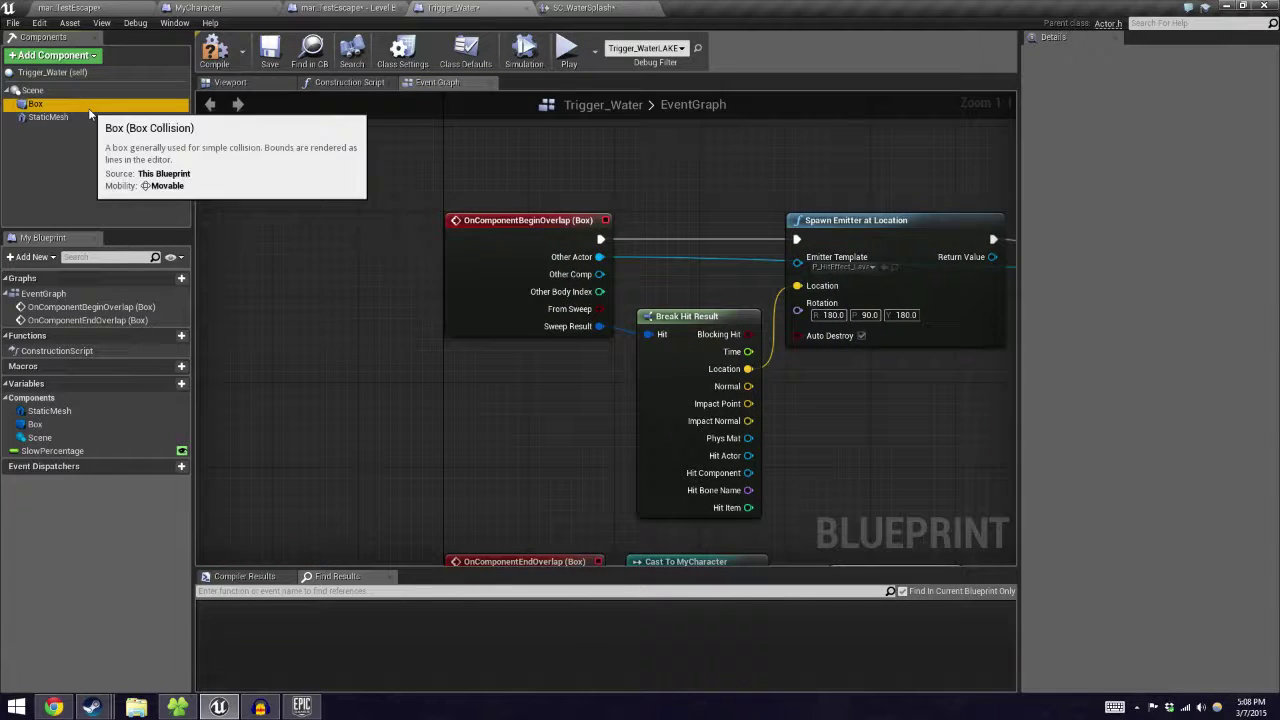
left_click(35, 104)
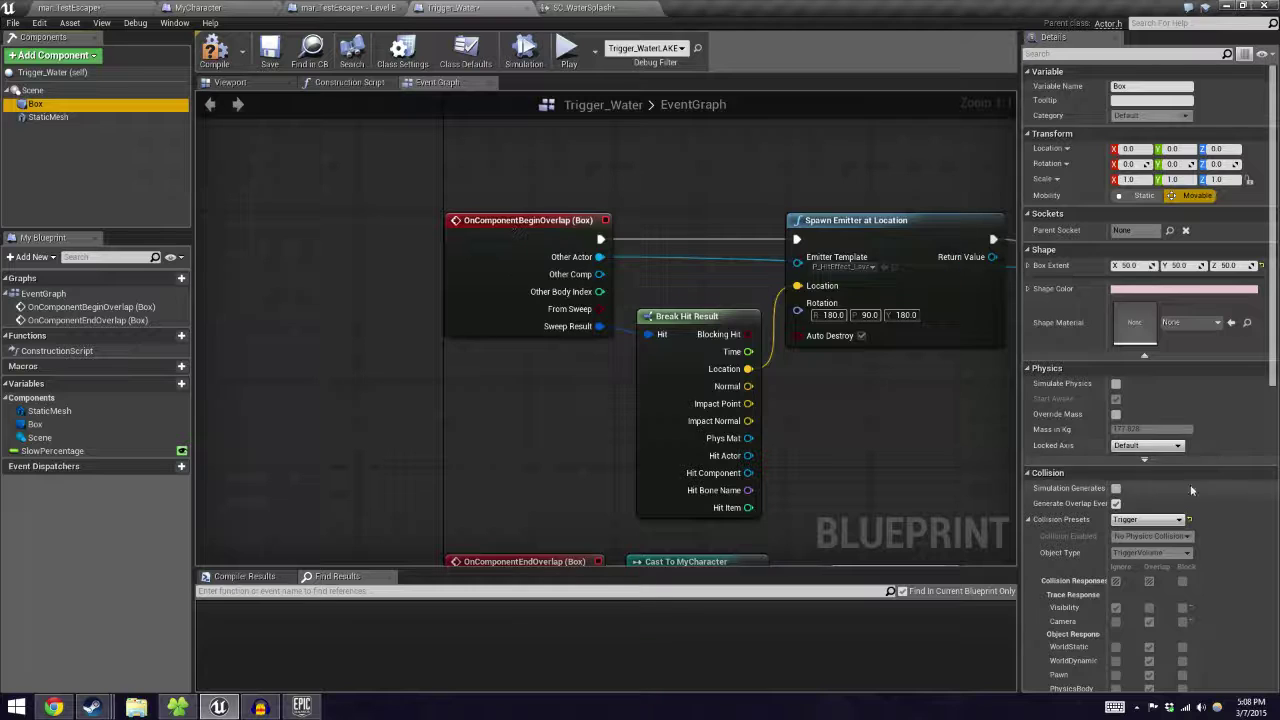
left_click_drag(1272, 312, 1271, 533)
scroll(1102, 513, "down", 3)
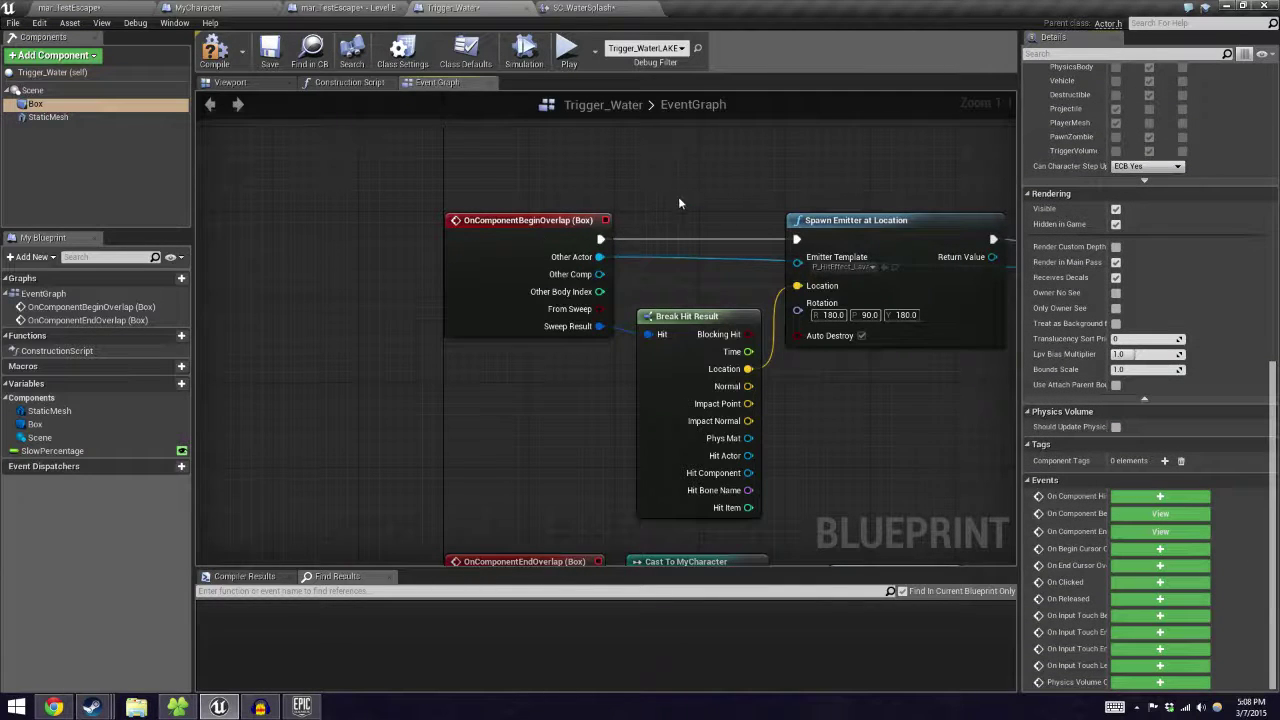
right_click_drag(679, 203, 234, 204)
left_click(656, 233)
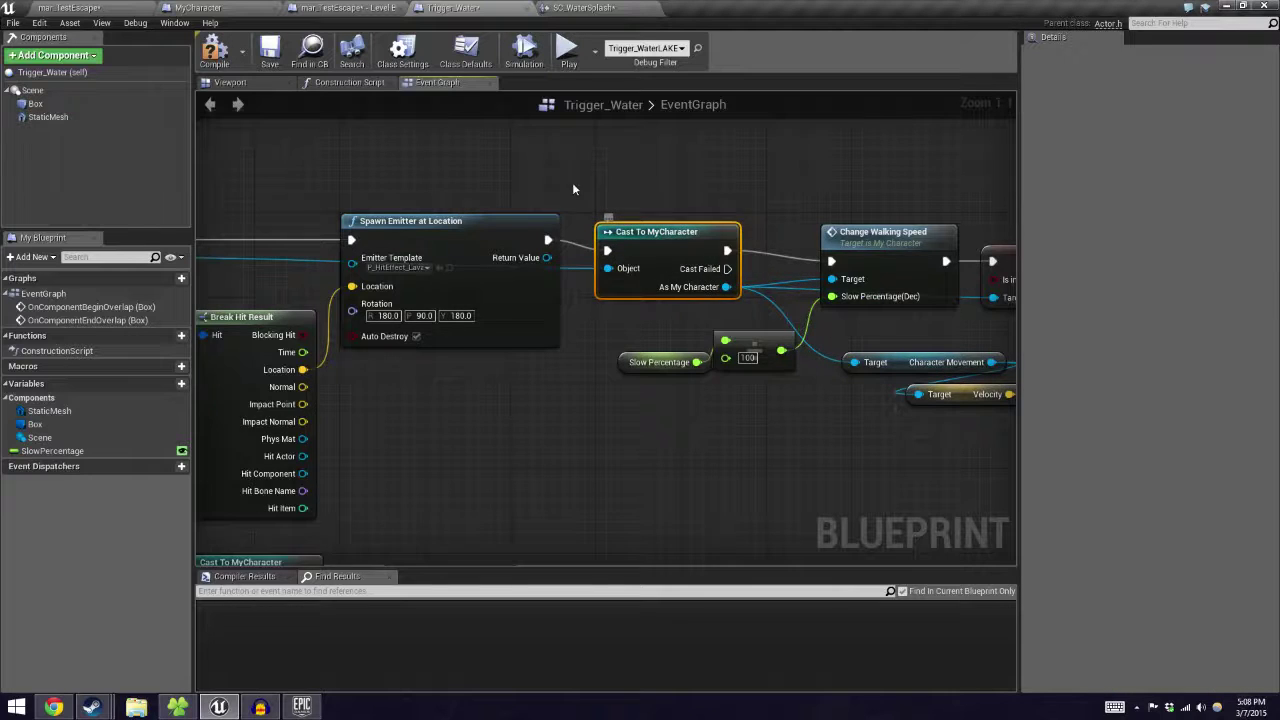
right_click_drag(572, 182, 757, 178)
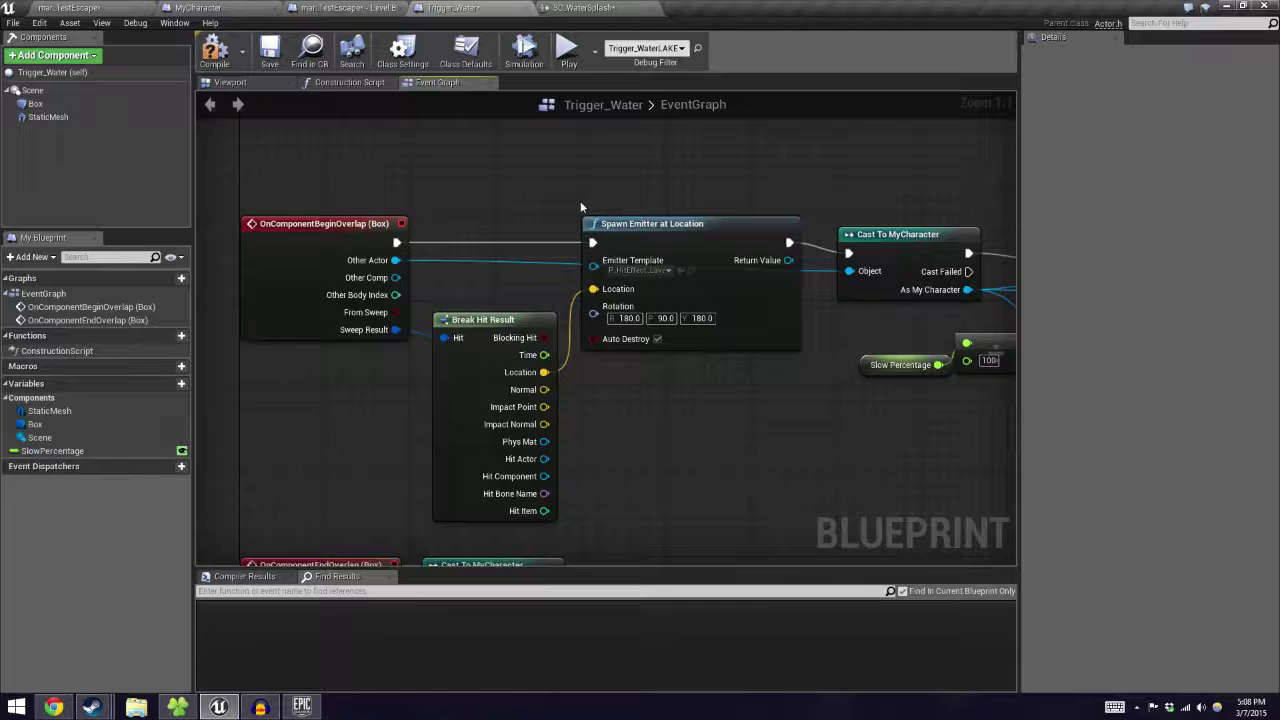
right_click_drag(906, 214, 784, 213)
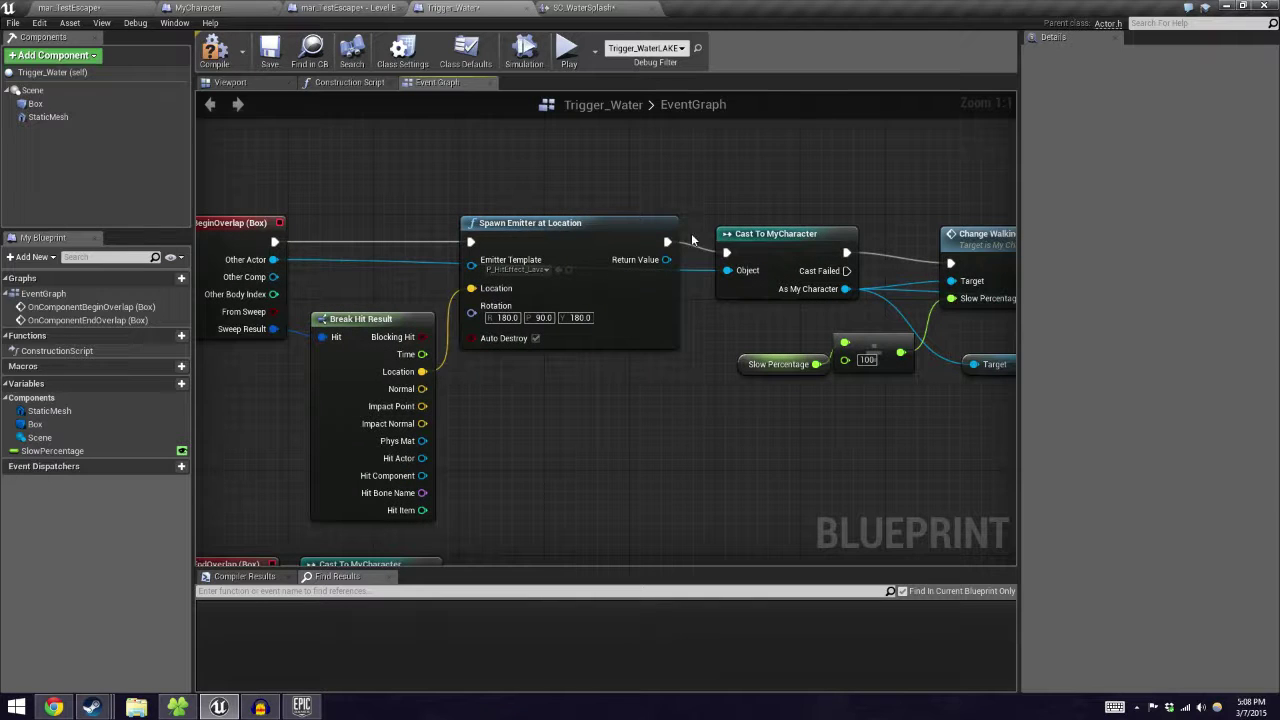
Step: Shift Cast To MyCharacter and the nodes following it away from Spawn Emitter at Location to make room for another node
right_click_drag(800, 190, 541, 193)
left_click_drag(483, 187, 903, 421)
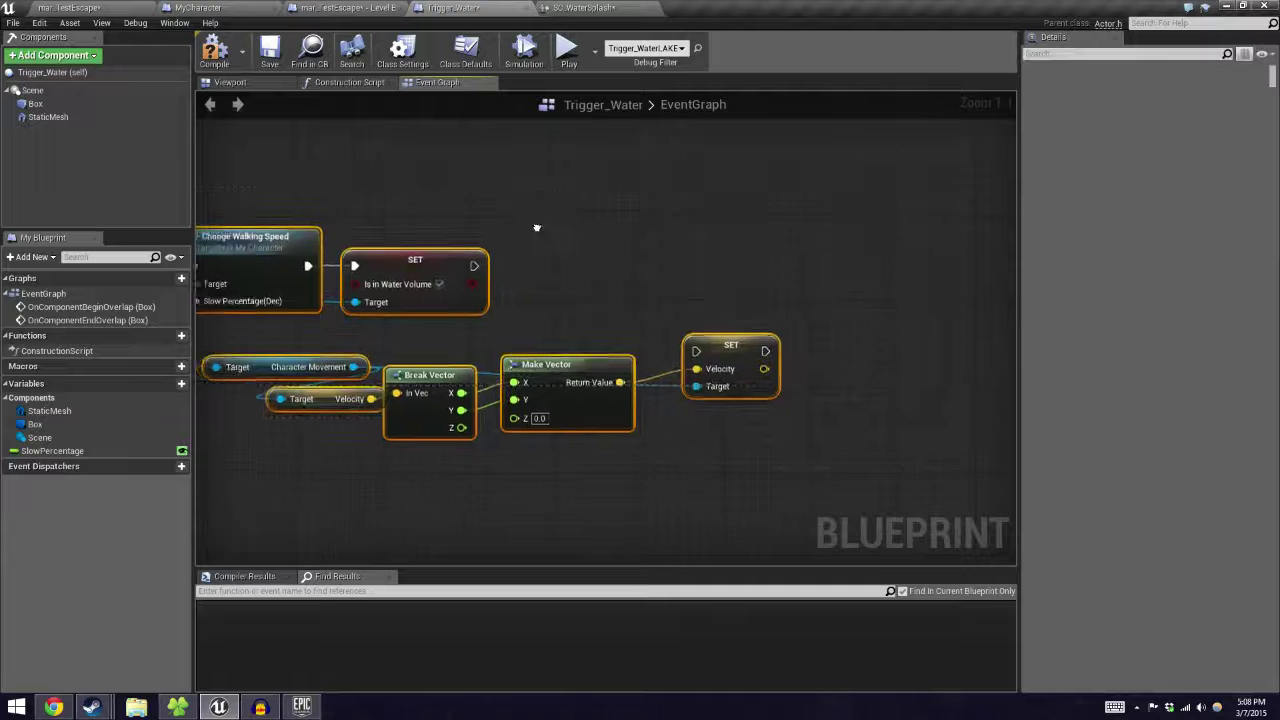
right_click_drag(537, 229, 870, 231)
left_click_drag(383, 247, 598, 247)
left_click(420, 209)
Step: Add a Play Sound at Location node to the execution flow between Spawn Emitter at Location and Cast To MyCharacter
right_click_drag(420, 209, 940, 208)
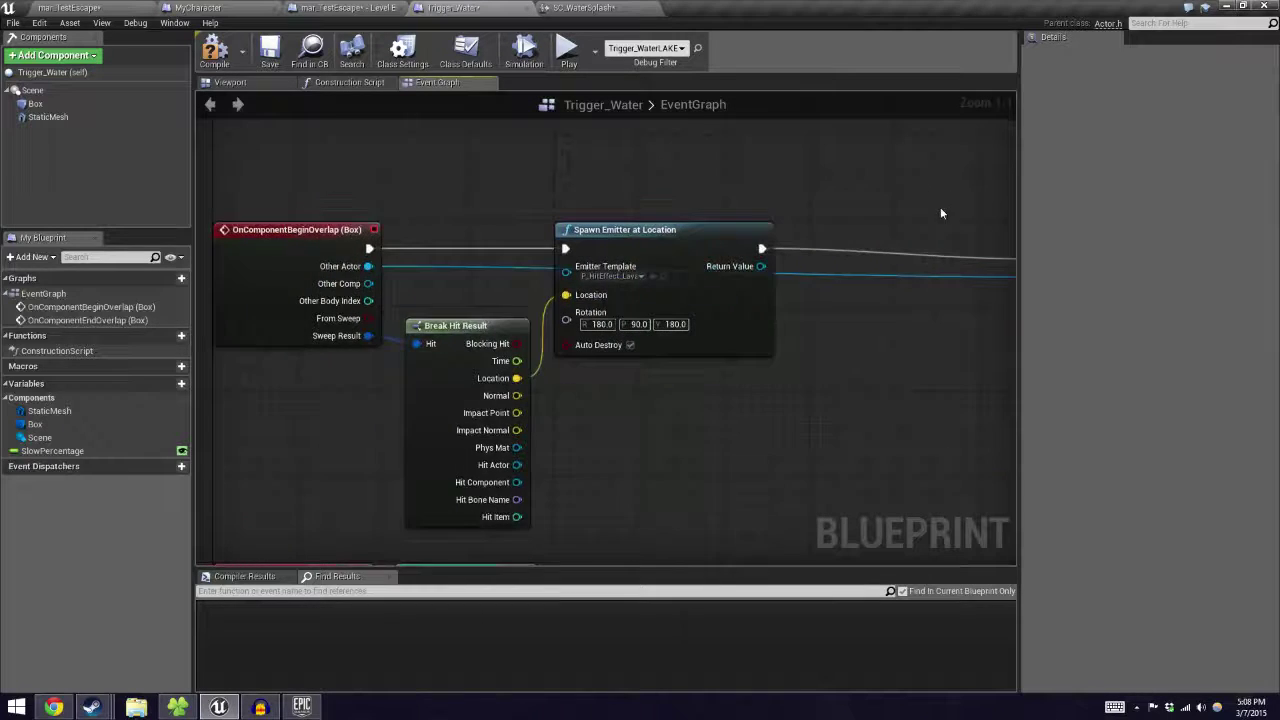
right_click_drag(821, 204, 663, 200)
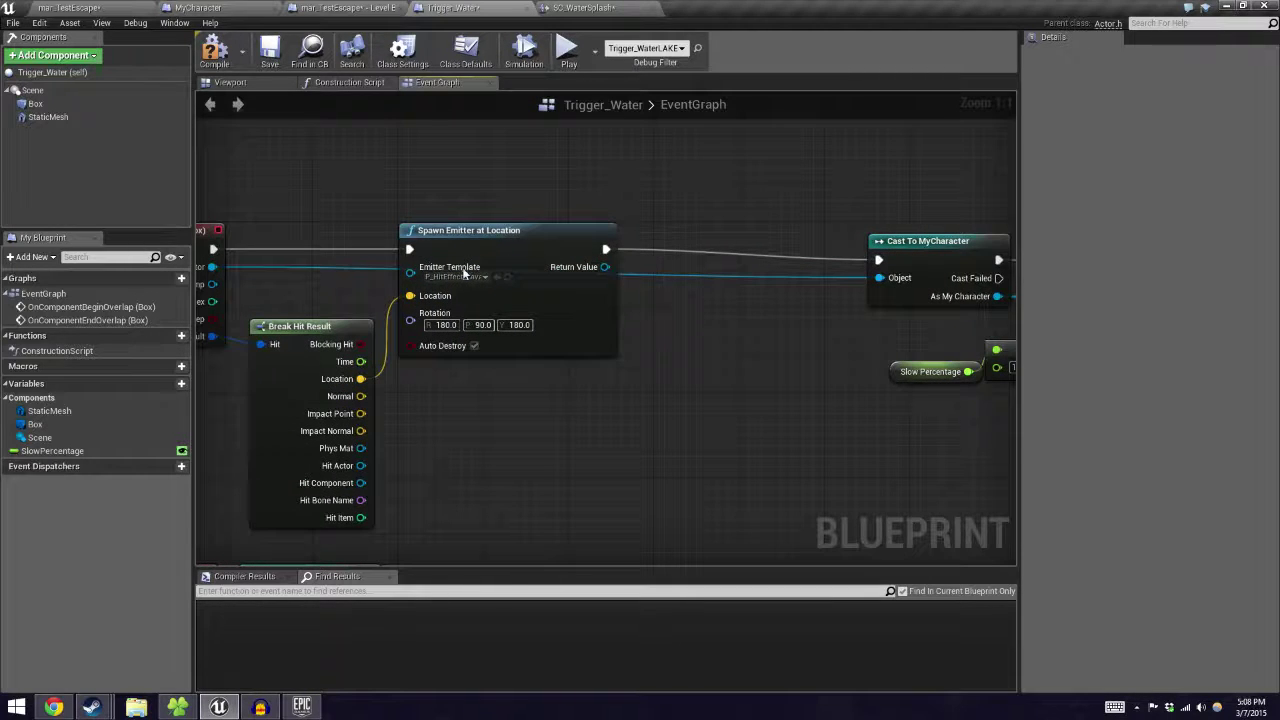
left_click_drag(604, 249, 670, 256)
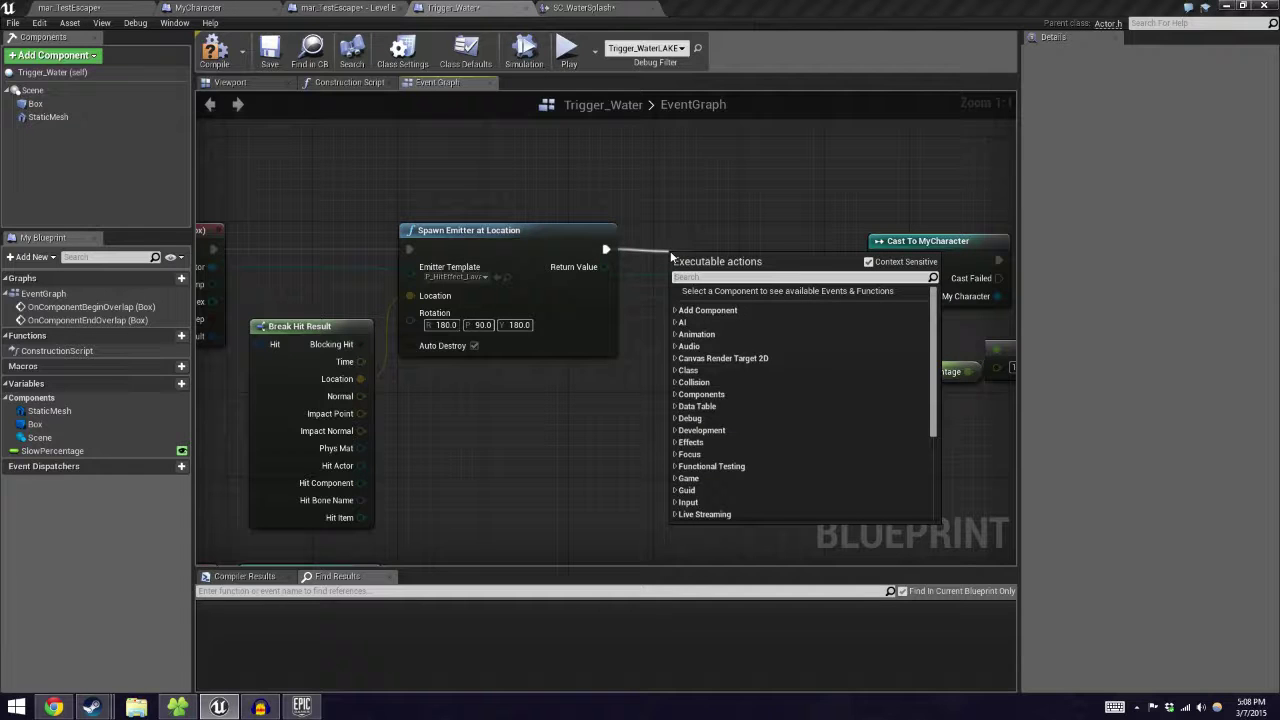
type("soun d")
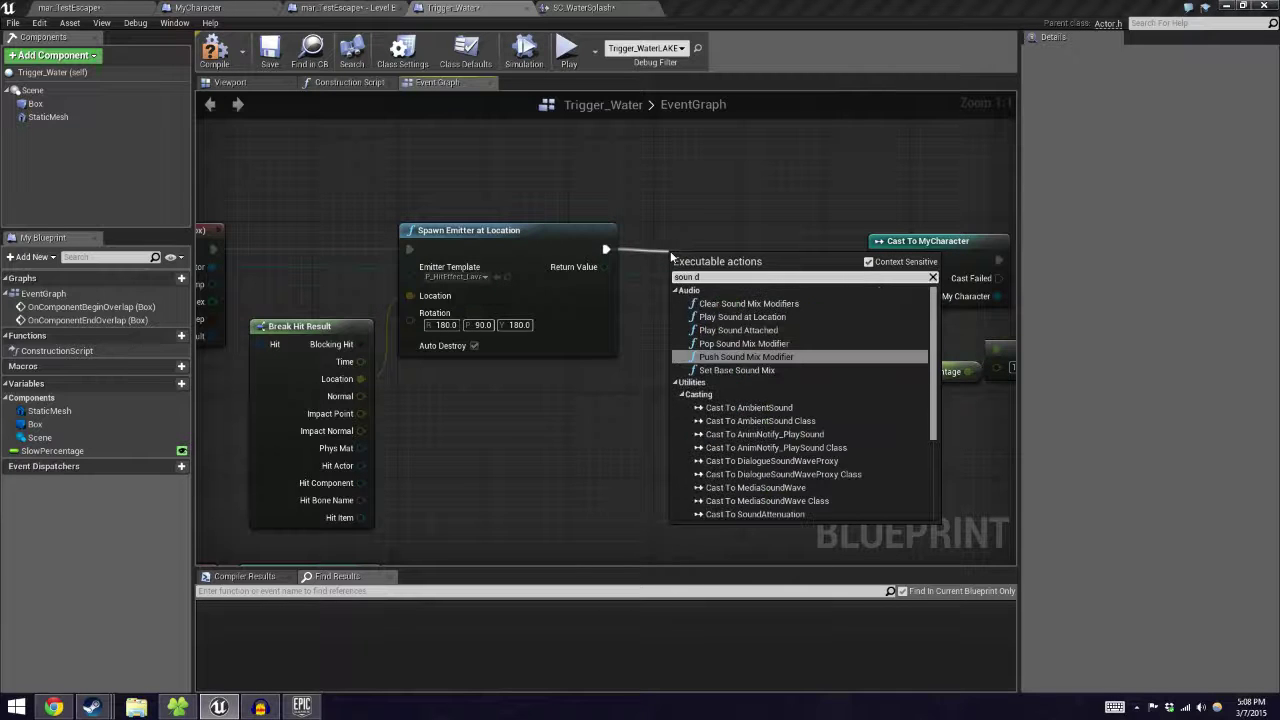
key("Up")
key("Up")
key("Up")
key("Return")
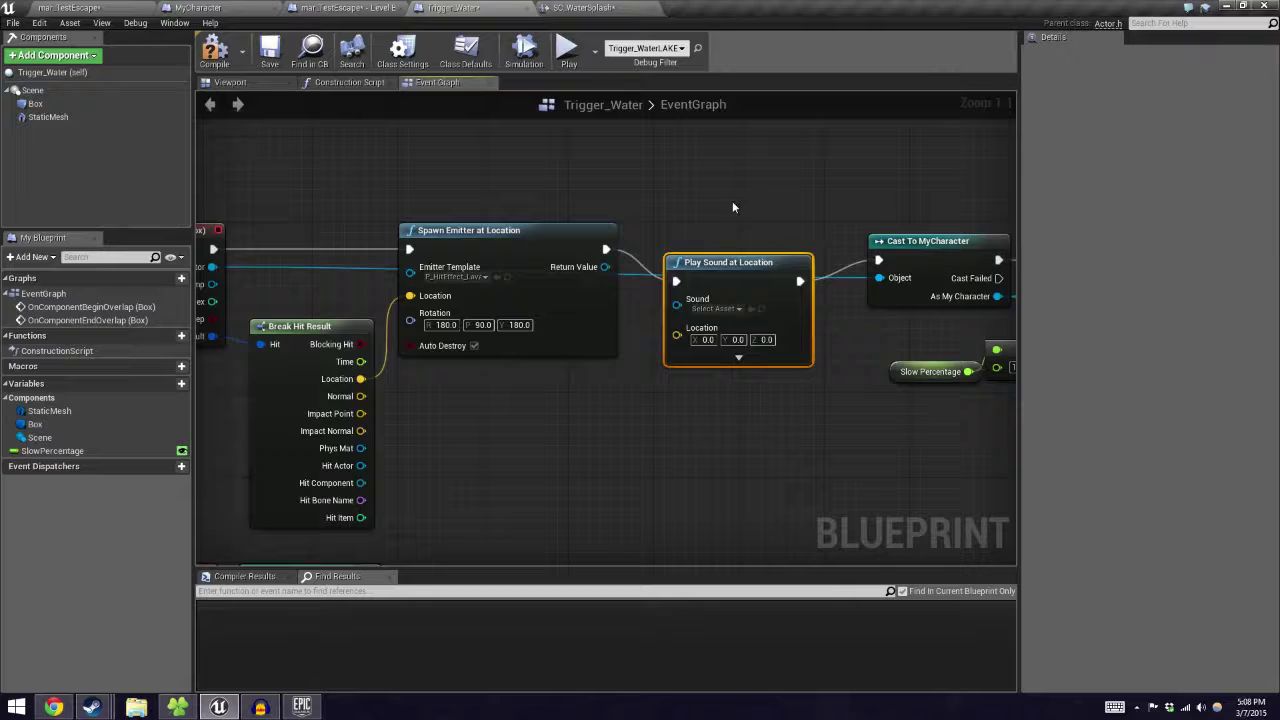
Step: Set the Play Sound at Location node's sound to SC_WaterSplash and align the node with Spawn Emitter at Location
left_click_drag(742, 278, 764, 257)
left_click(740, 289)
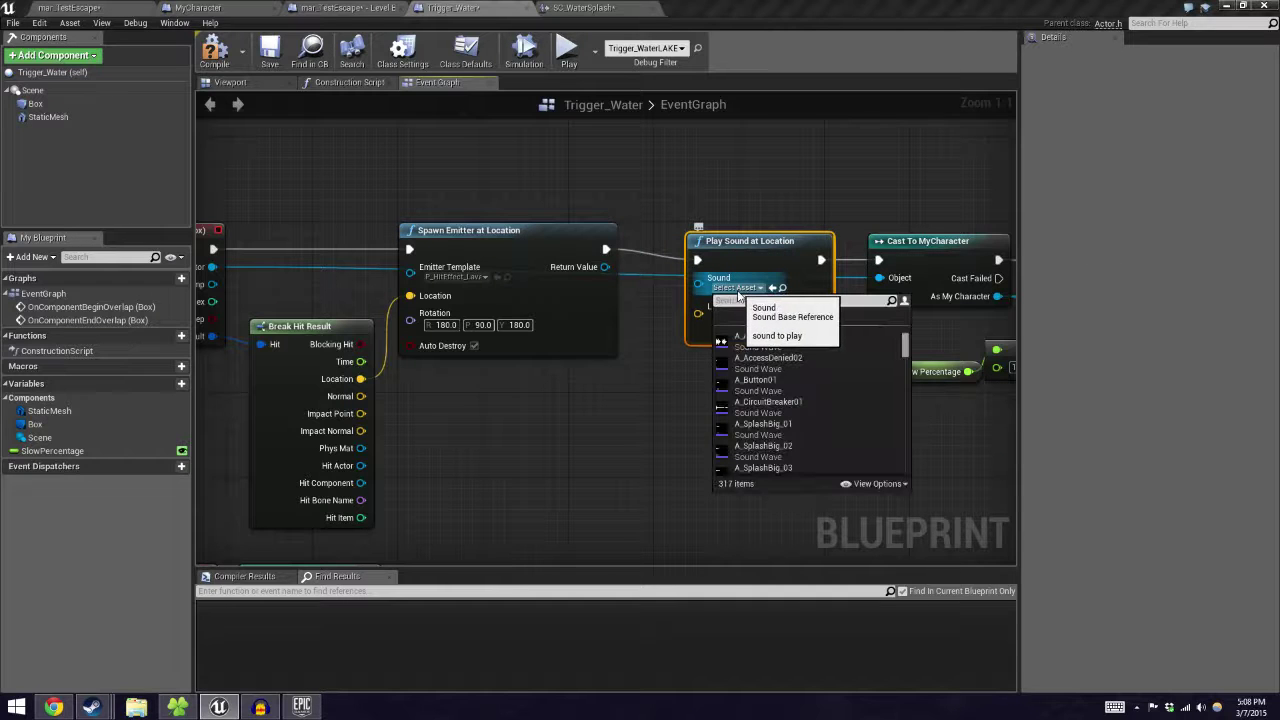
type("sc_")
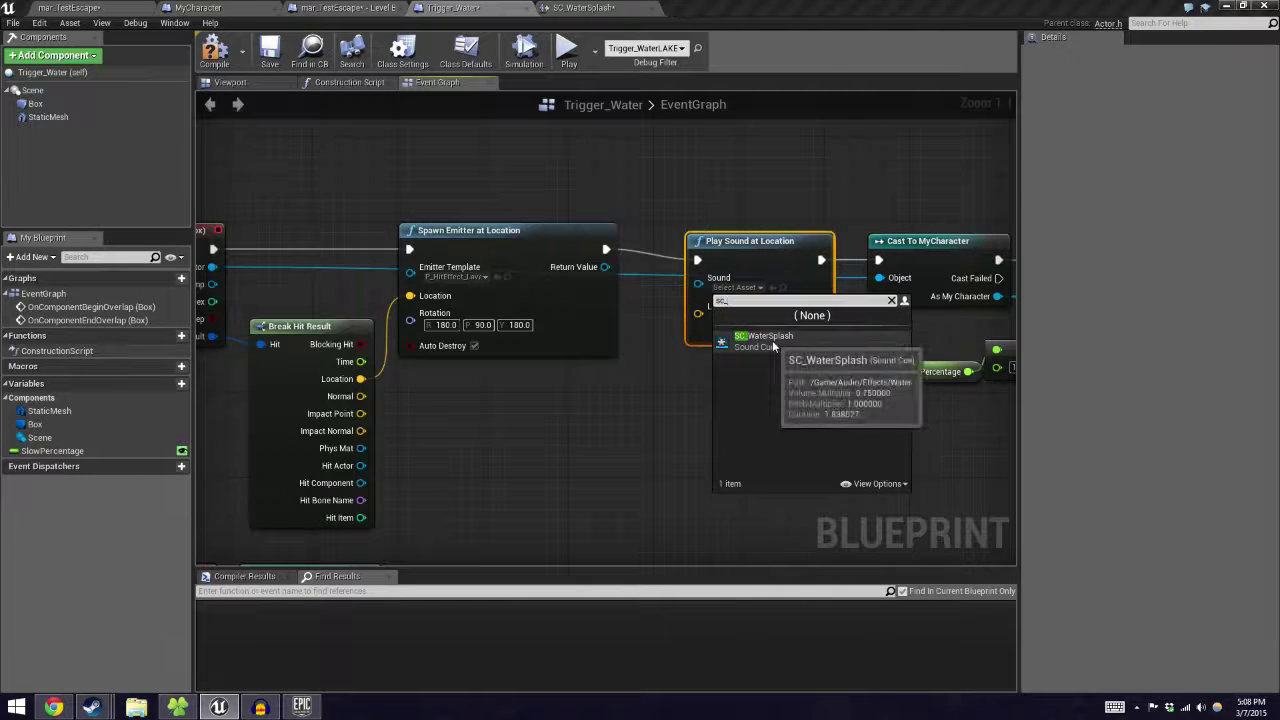
left_click(760, 337)
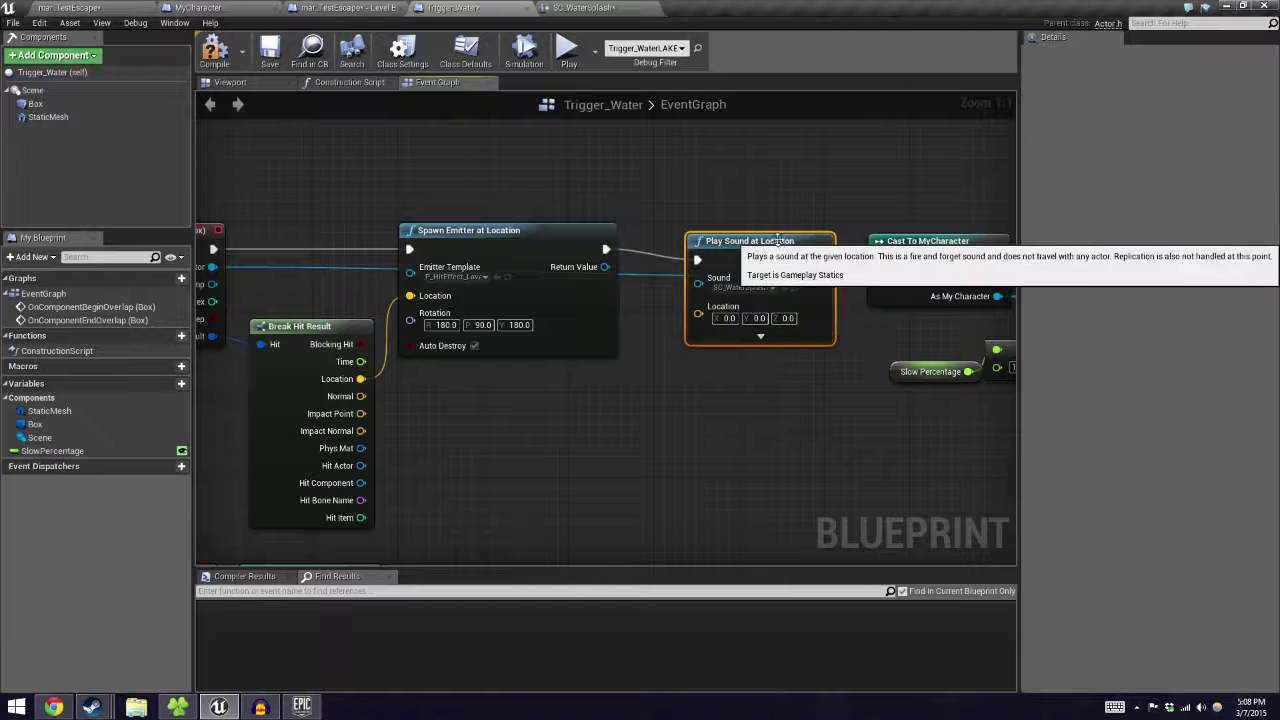
left_click_drag(778, 238, 778, 227)
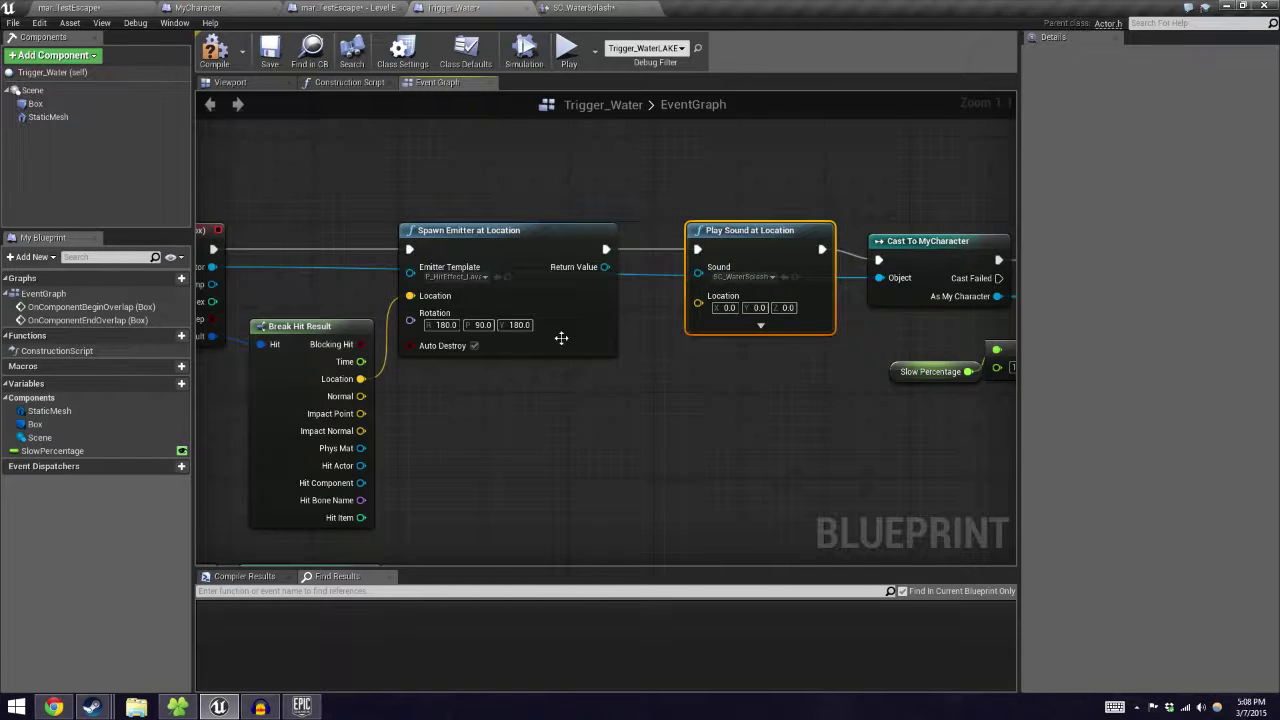
right_click_drag(243, 398, 367, 392)
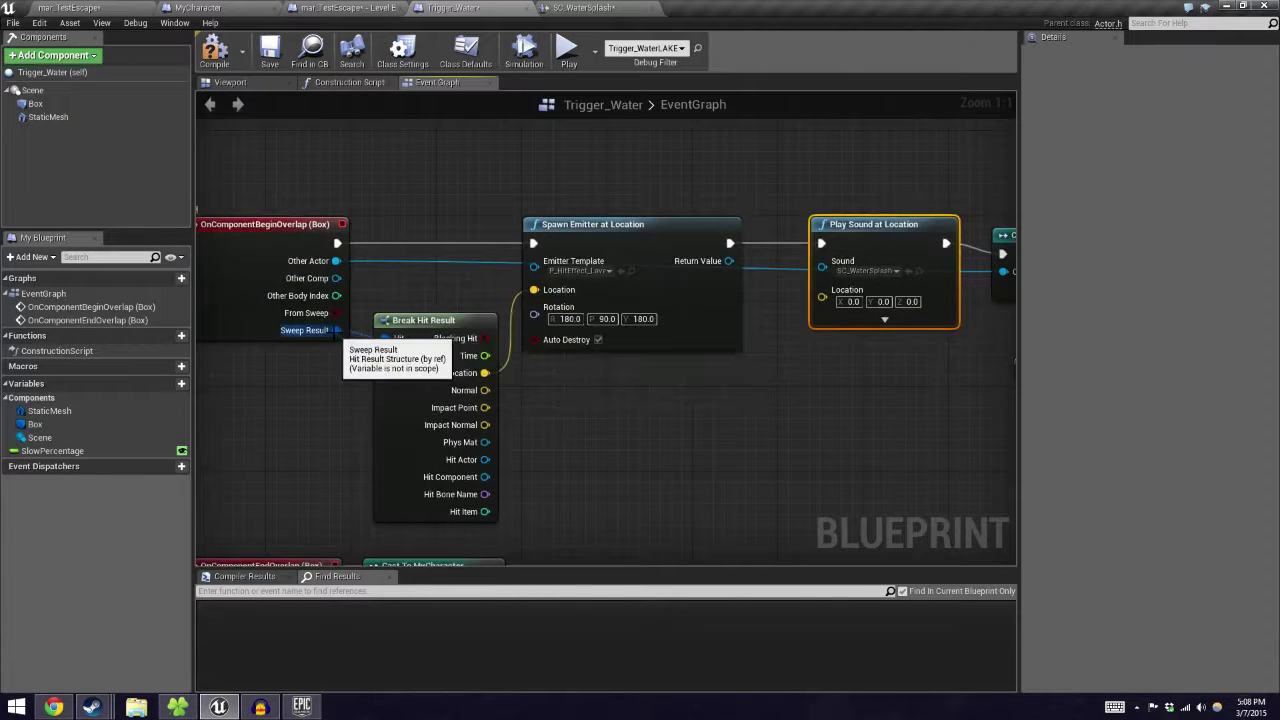
left_click_drag(336, 331, 344, 341)
left_click_drag(588, 421, 586, 420)
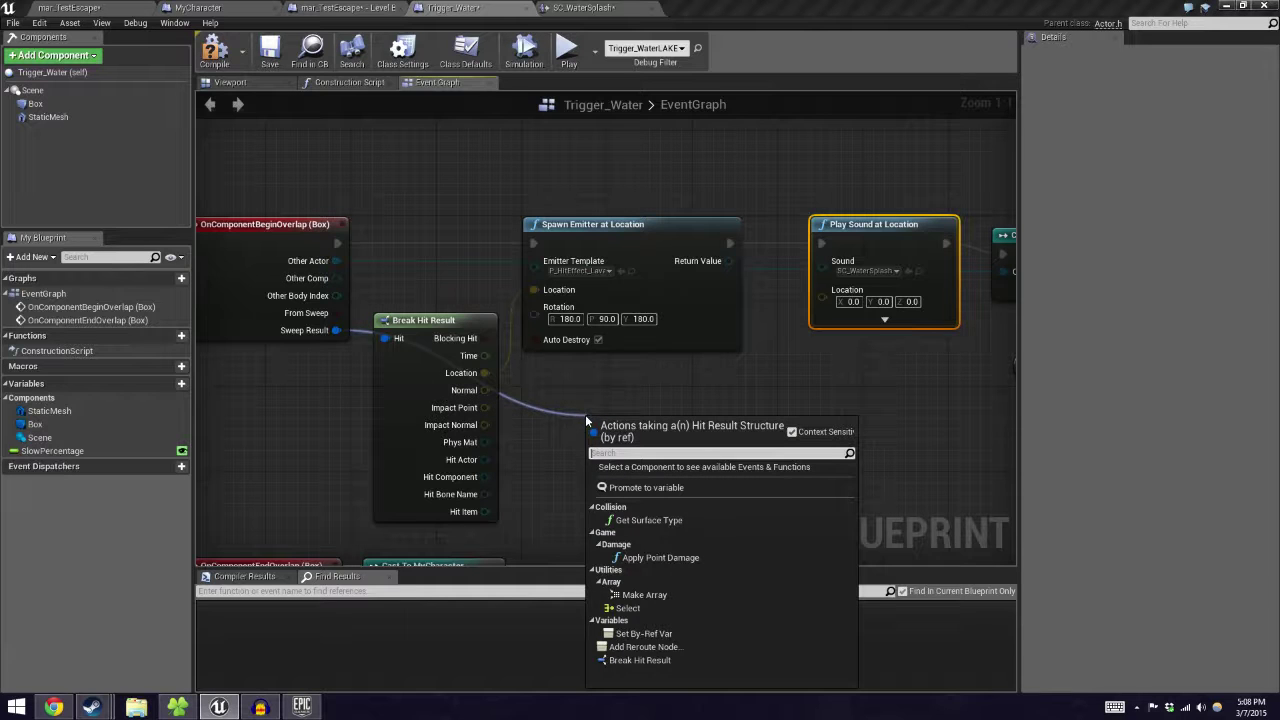
type("break")
key("Return")
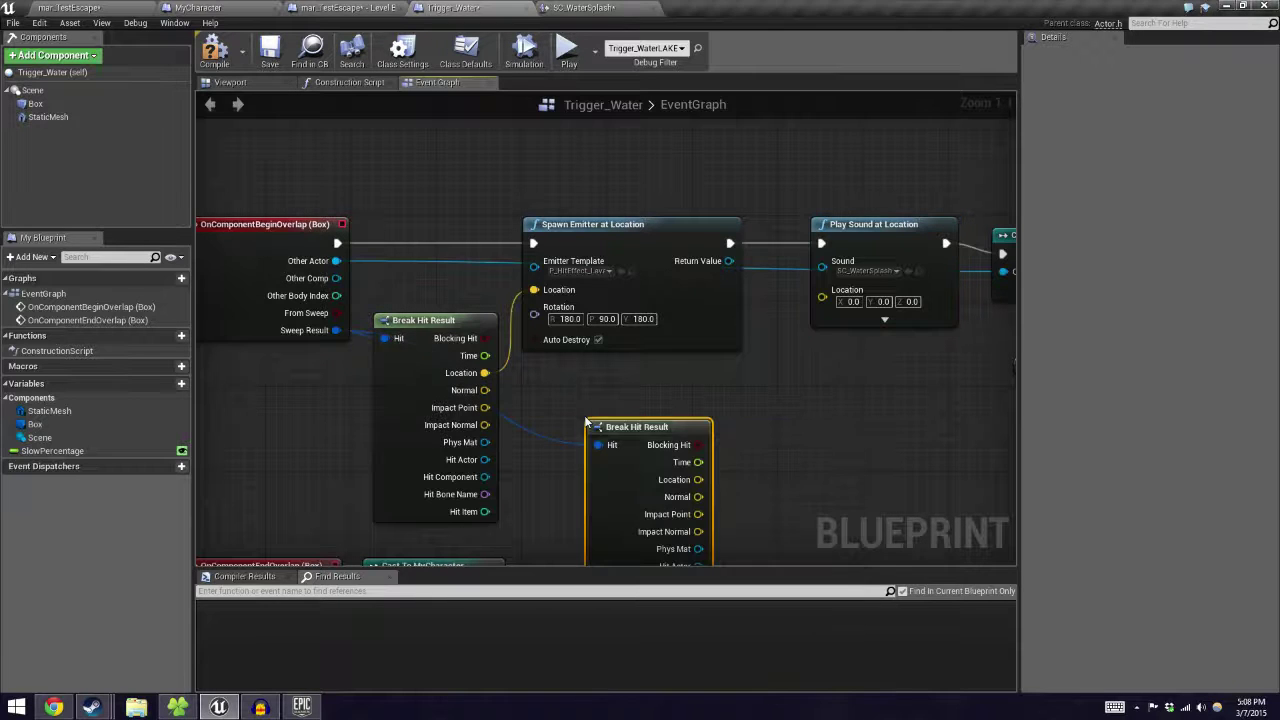
left_click_drag(608, 489, 608, 414)
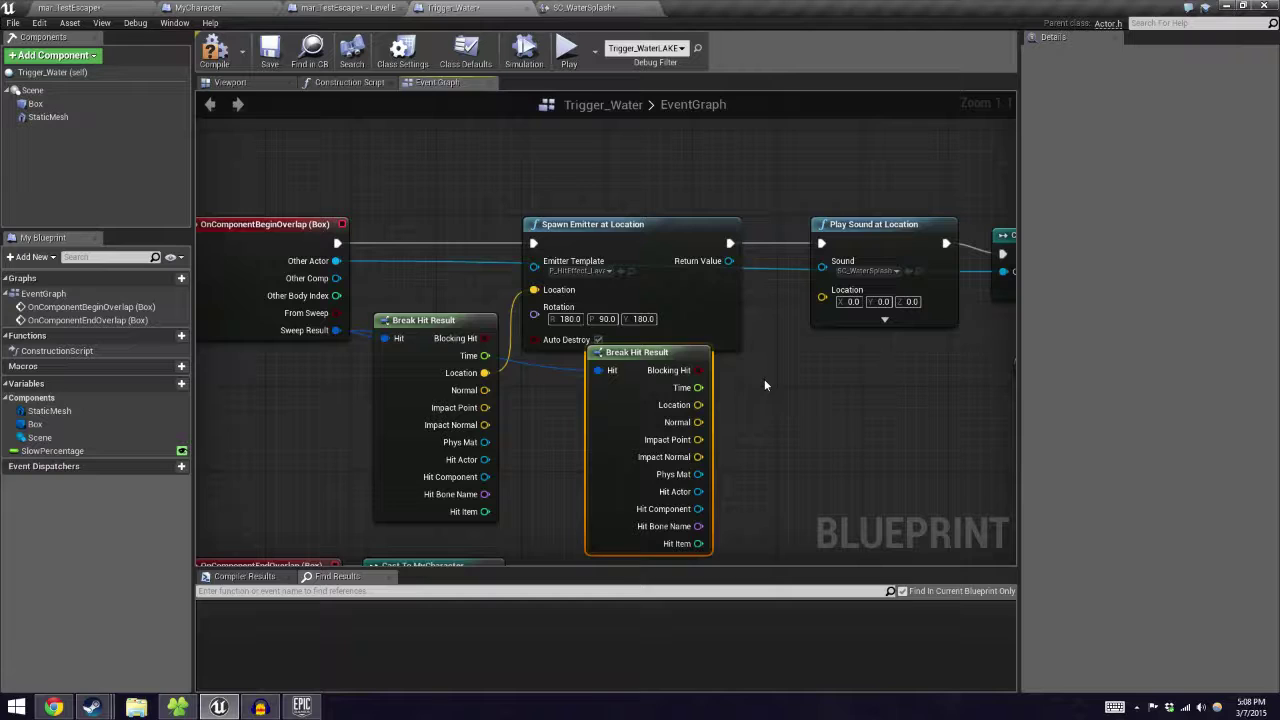
key("Delete")
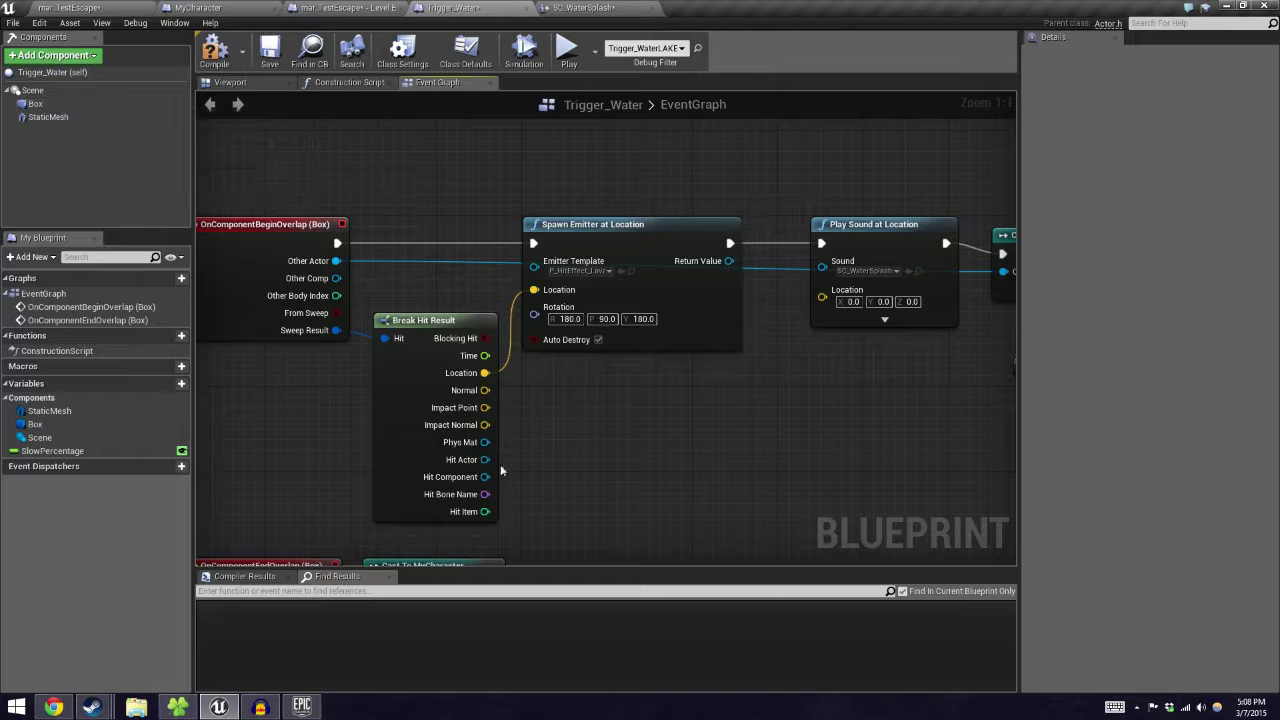
Step: Connect the Break Hit Result's Location to the Play Sound at Location node's Location and compile the blueprint
left_click_drag(484, 372, 787, 347)
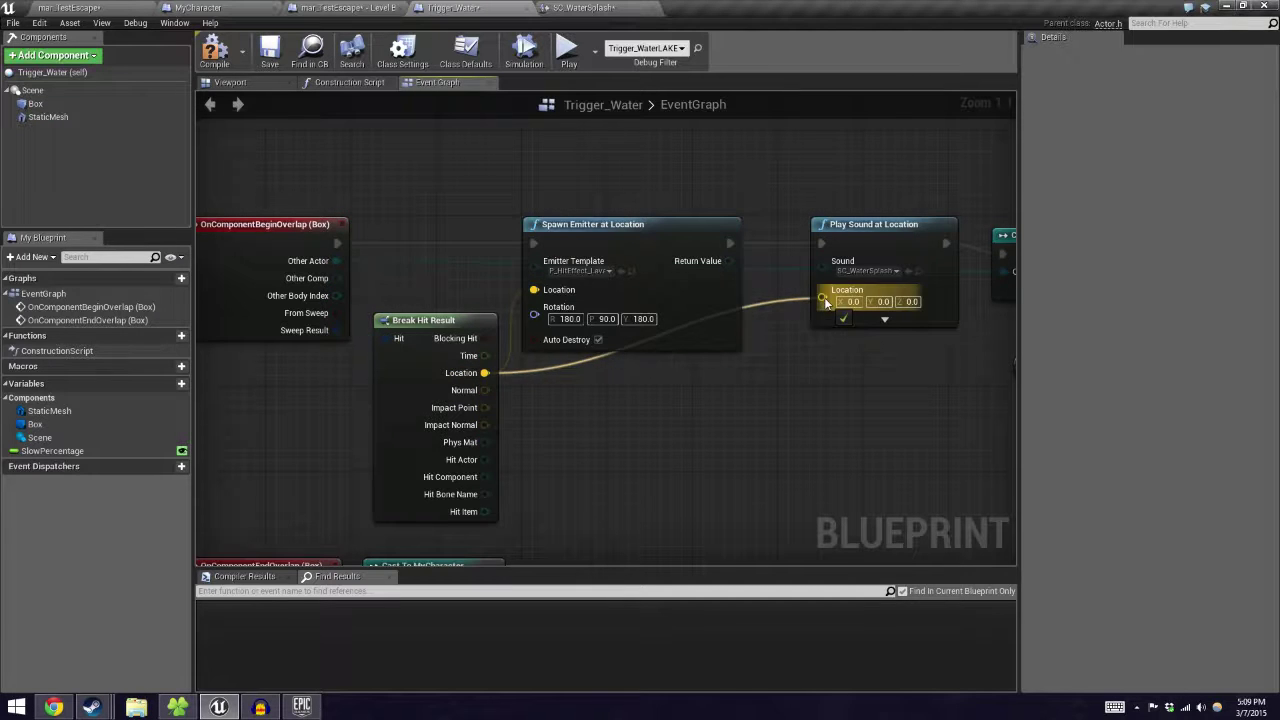
left_click_drag(826, 302, 824, 300)
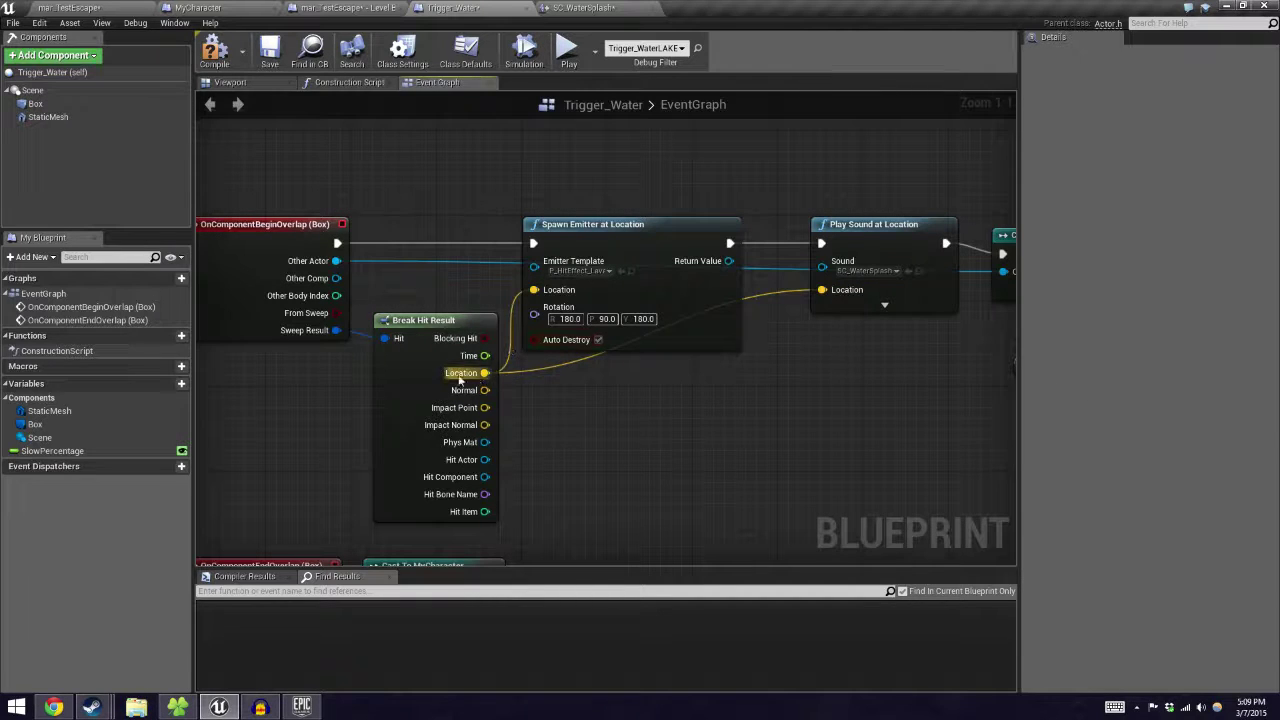
right_click_drag(703, 337, 446, 338)
left_click(214, 50)
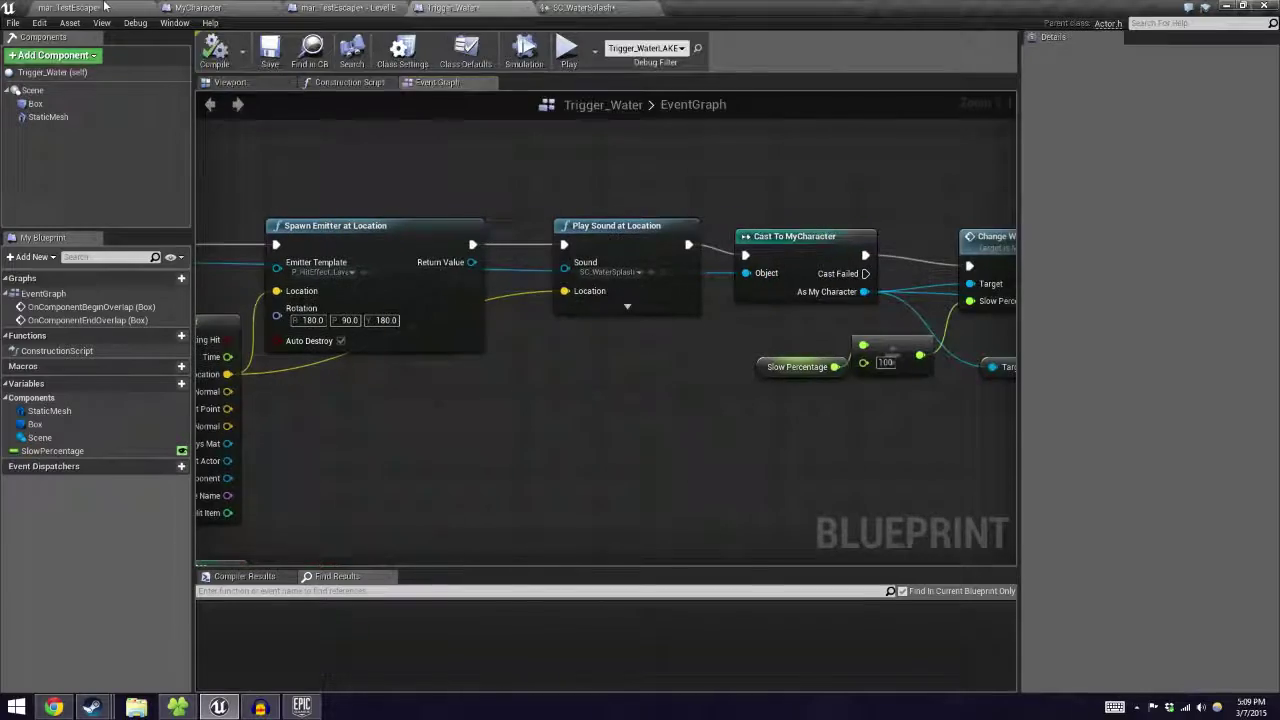
Step: Play-test the mar_TestEscape level by entering the lake to check the splash sound, and end the play session
left_click(100, 7)
right_click_drag(640, 390, 620, 420)
key("w")
right_click_drag(1003, 320, 1003, 320)
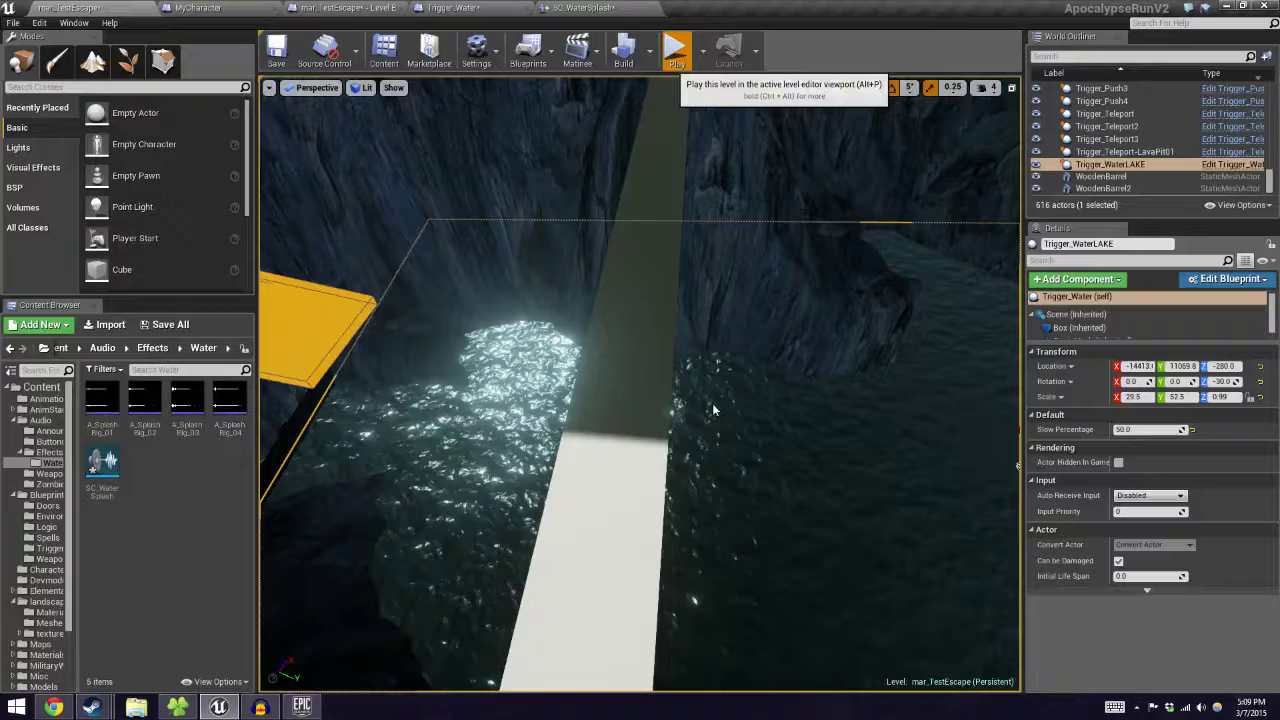
key("alt+p")
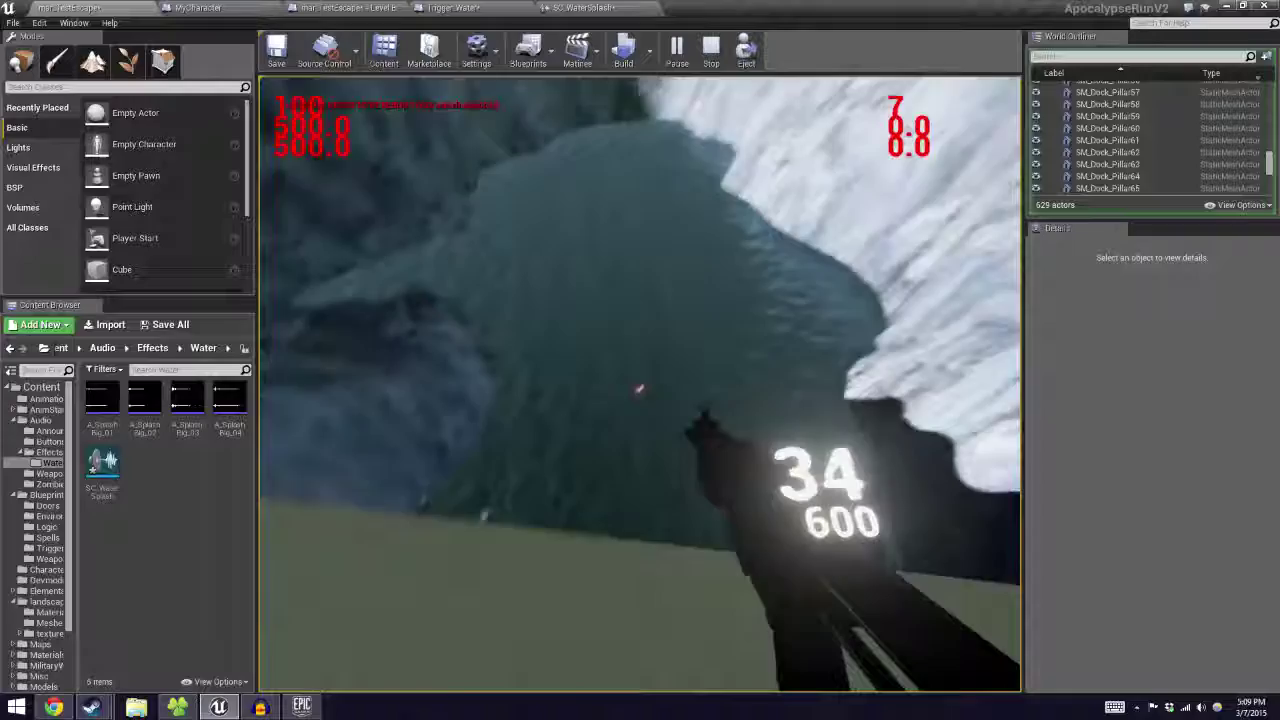
key("r")
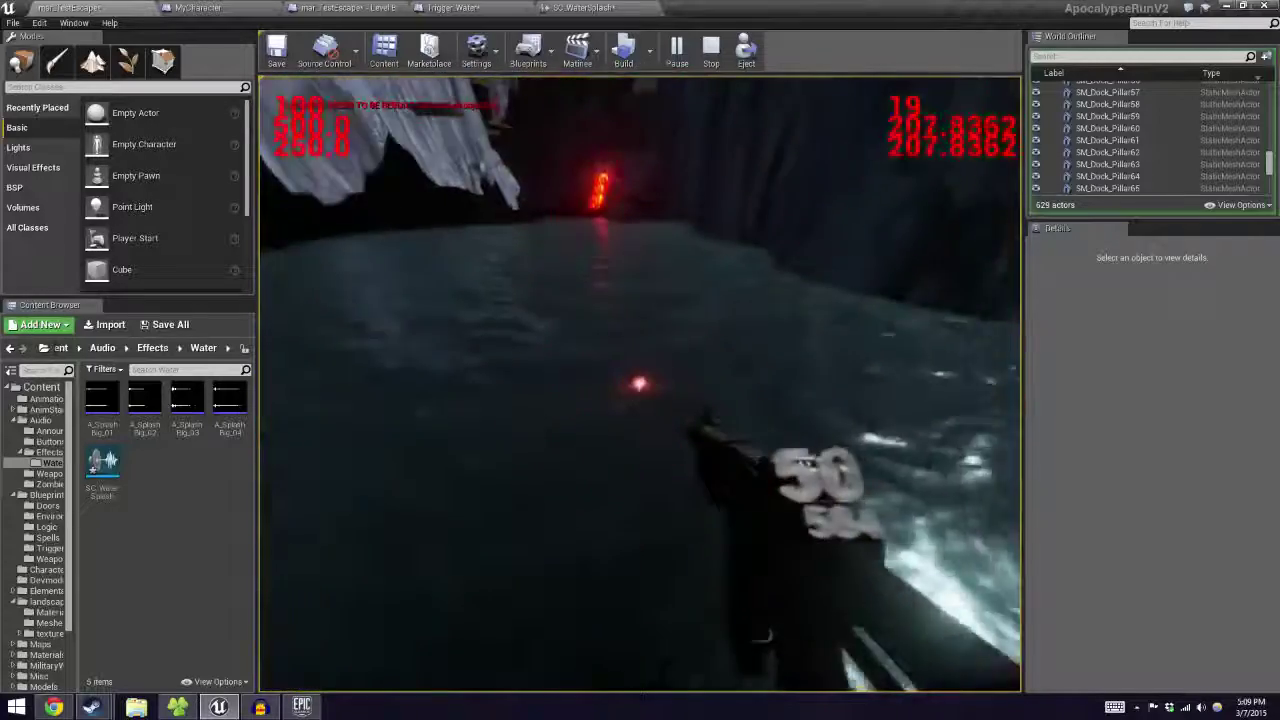
key("Escape")
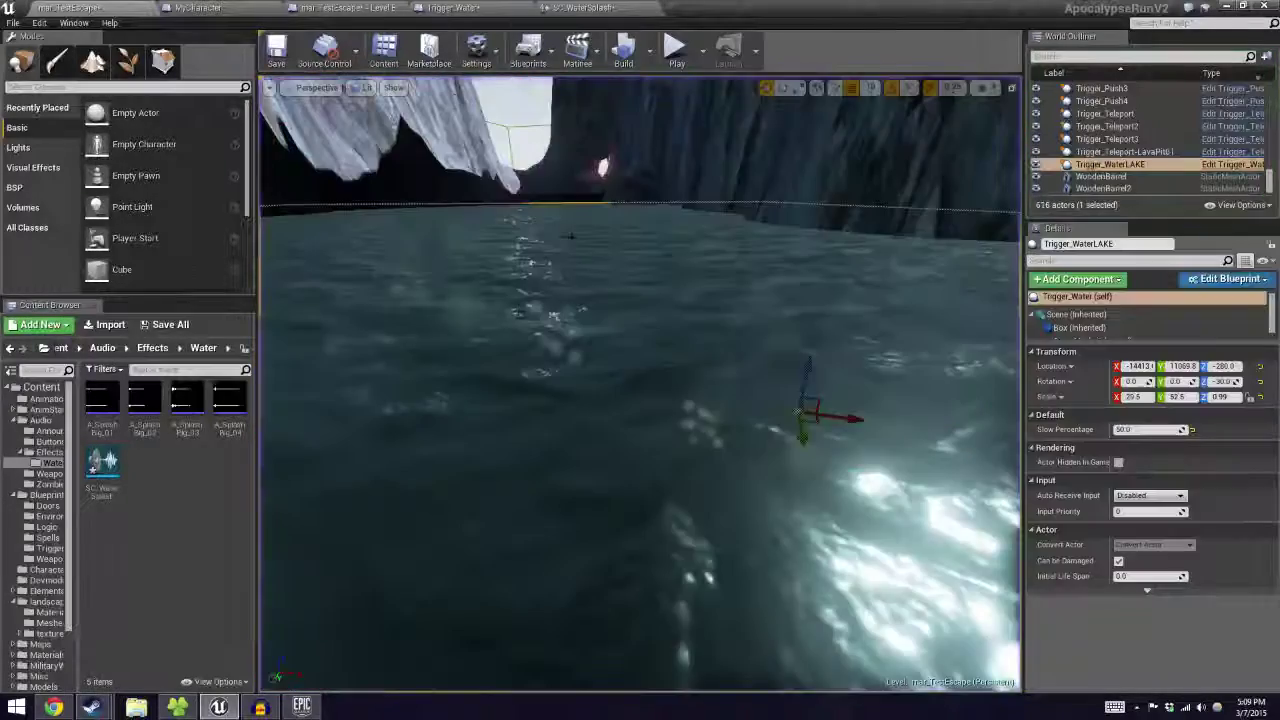
right_click_drag(571, 236, 810, 160)
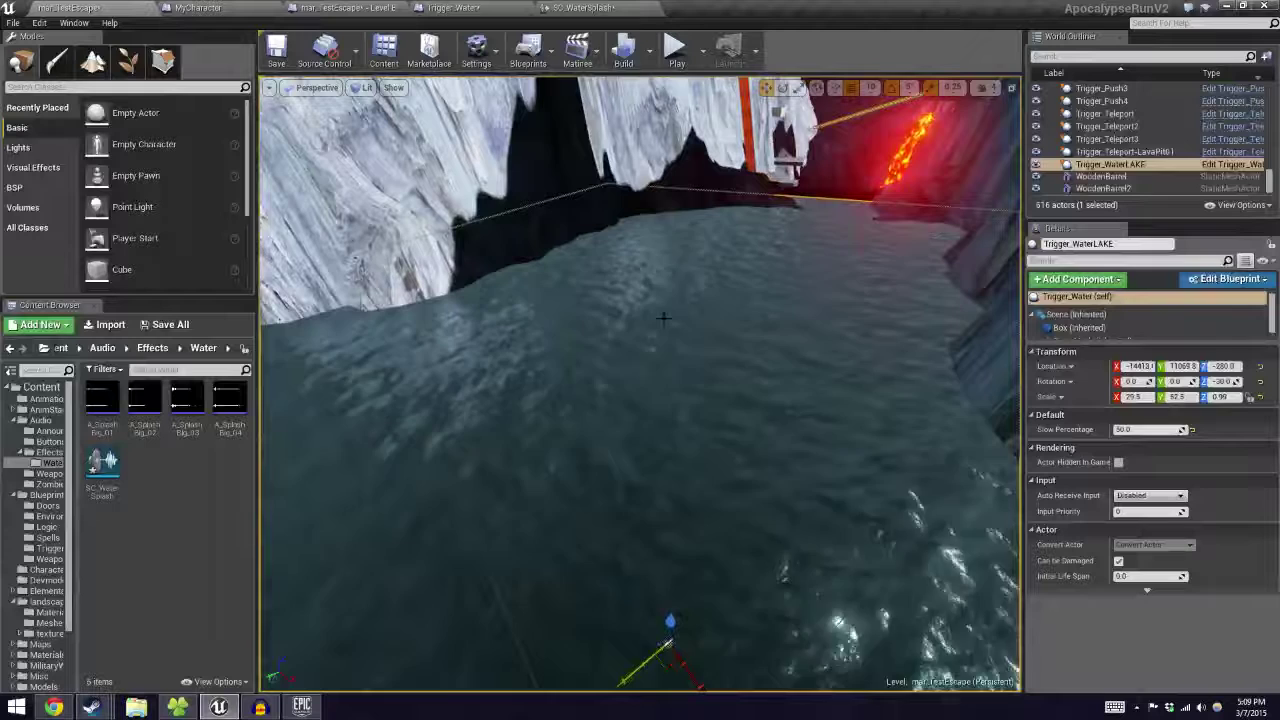